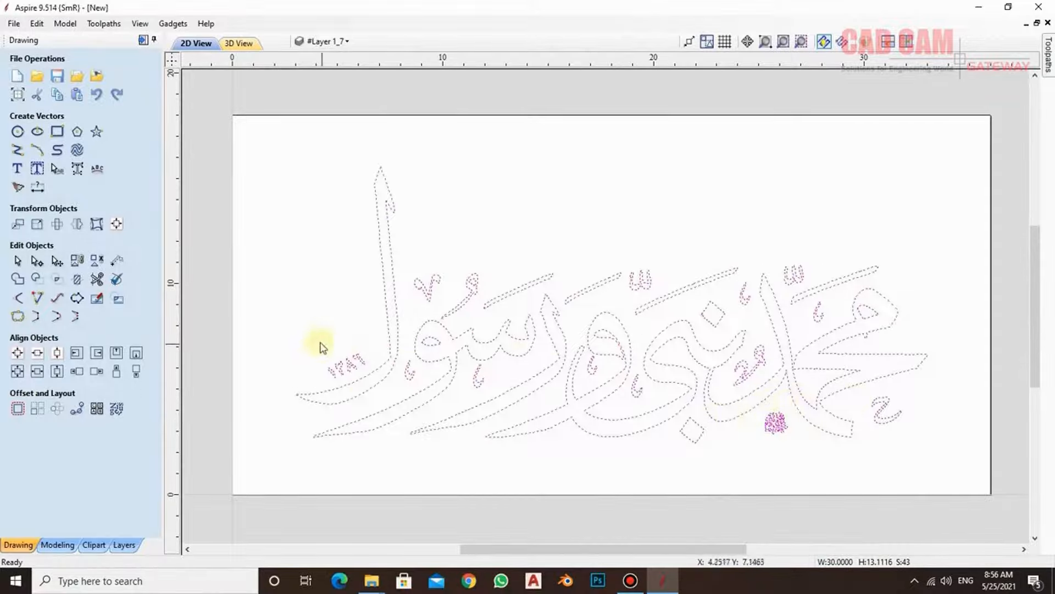
- Measure the stroke width of the rightmost small numeral with a length dimension
left_click(309, 339)
left_click(374, 389)
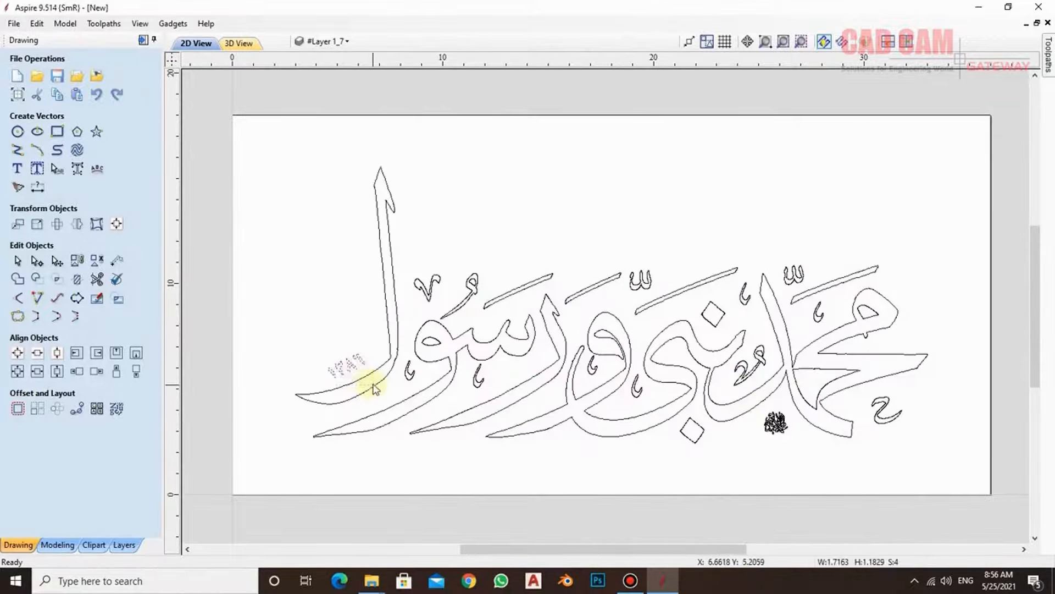
scroll(367, 372, "up", 10)
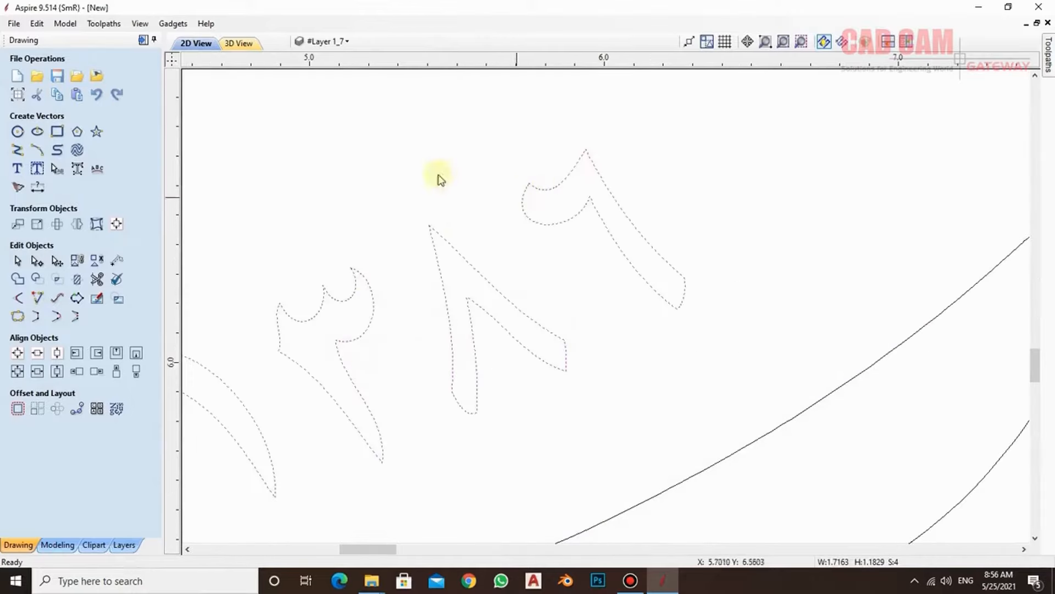
left_click(38, 187)
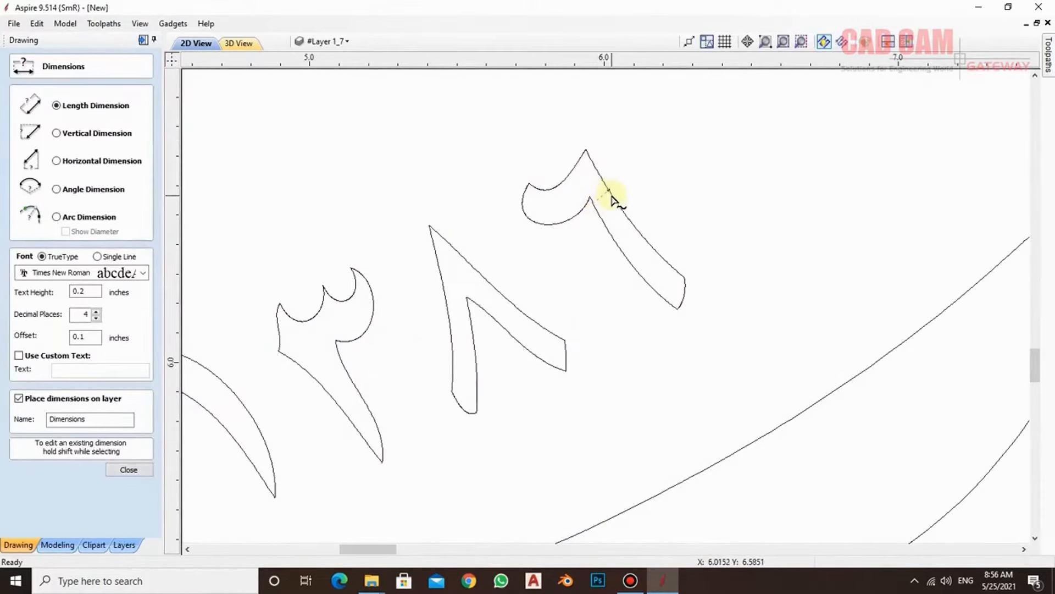
left_click(612, 197)
left_click(715, 186)
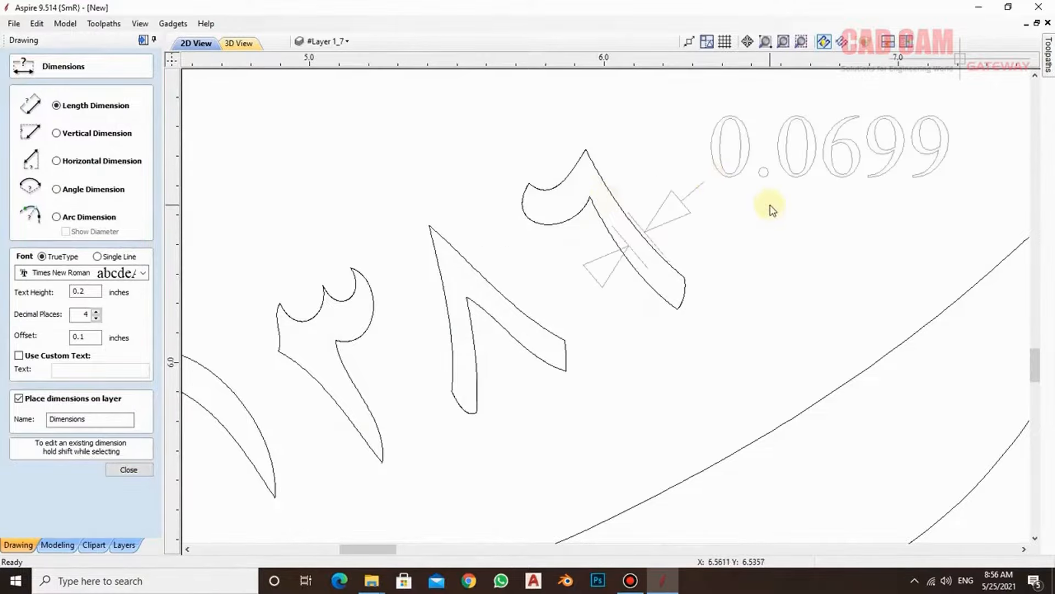
scroll(667, 219, "down", 4)
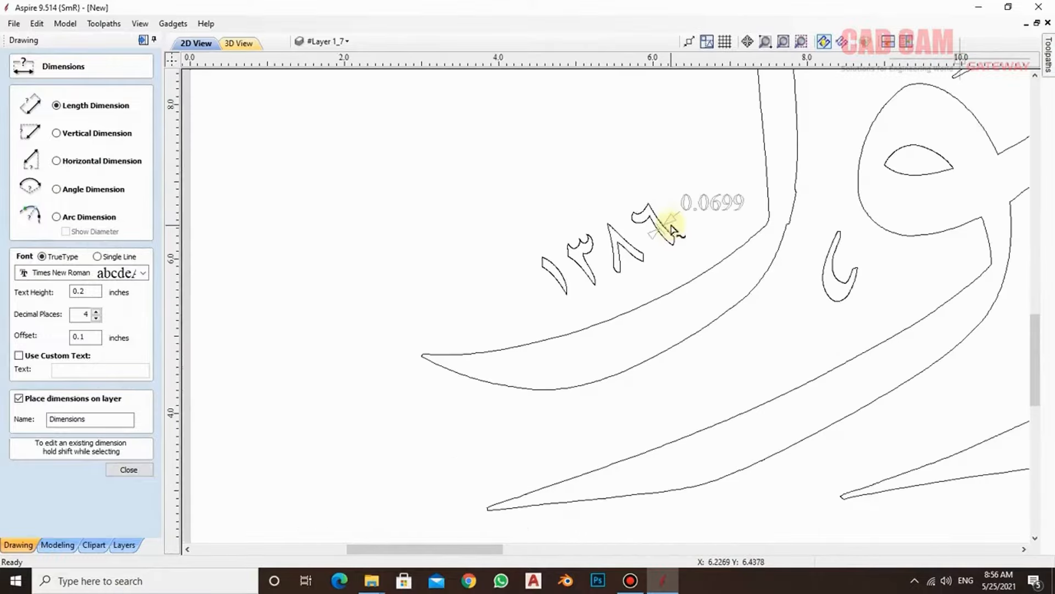
- Delete the small numerals with their dimension and the small calligraphic emblem below the lettering
left_click(129, 469)
left_click_drag(702, 169, 511, 265)
key("Delete")
scroll(517, 258, "down", 6)
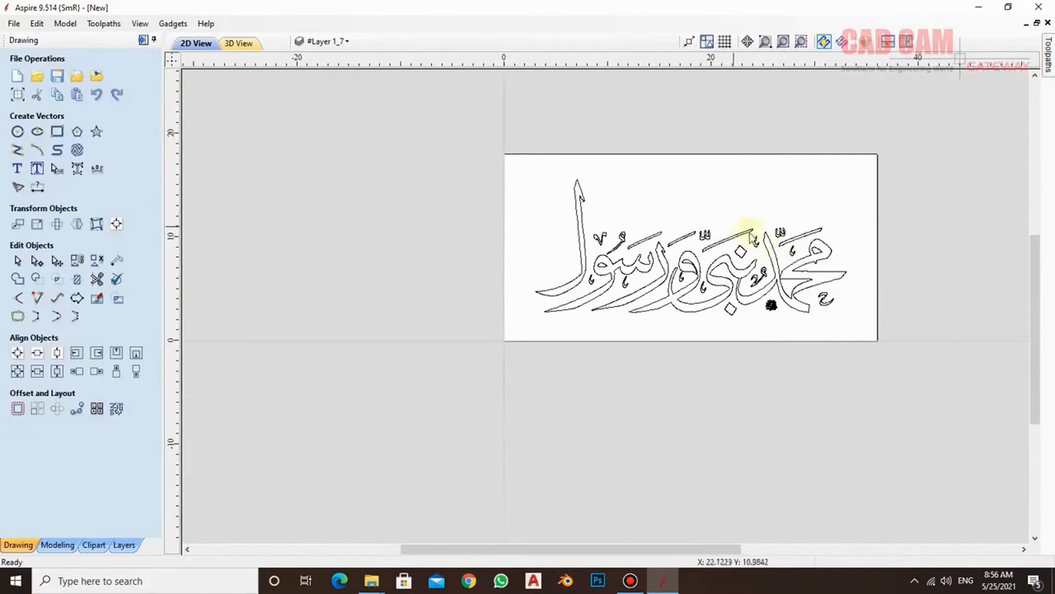
scroll(812, 318, "up", 6)
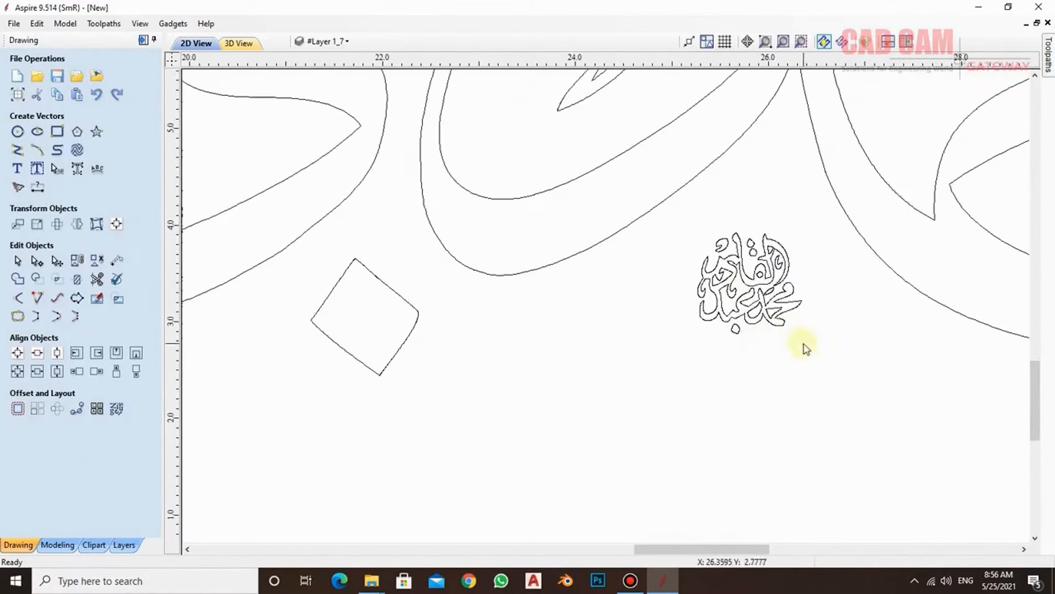
key("Delete")
scroll(695, 301, "down", 6)
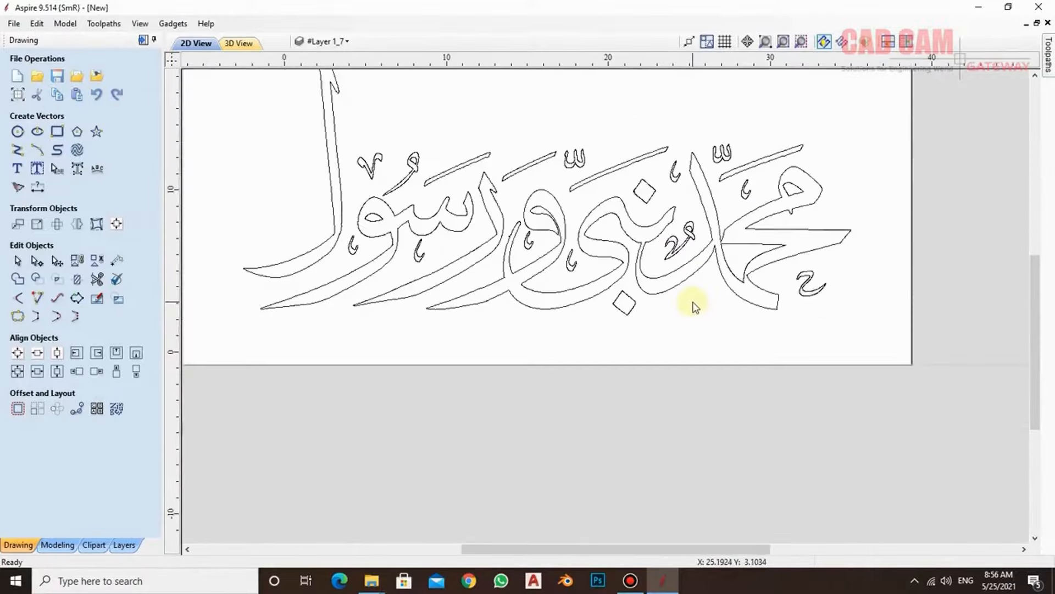
- Select all the remaining lettering and scale it up to about 46.5 by 20.3 inches
scroll(560, 166, "down", 2)
left_click_drag(405, 124, 741, 330)
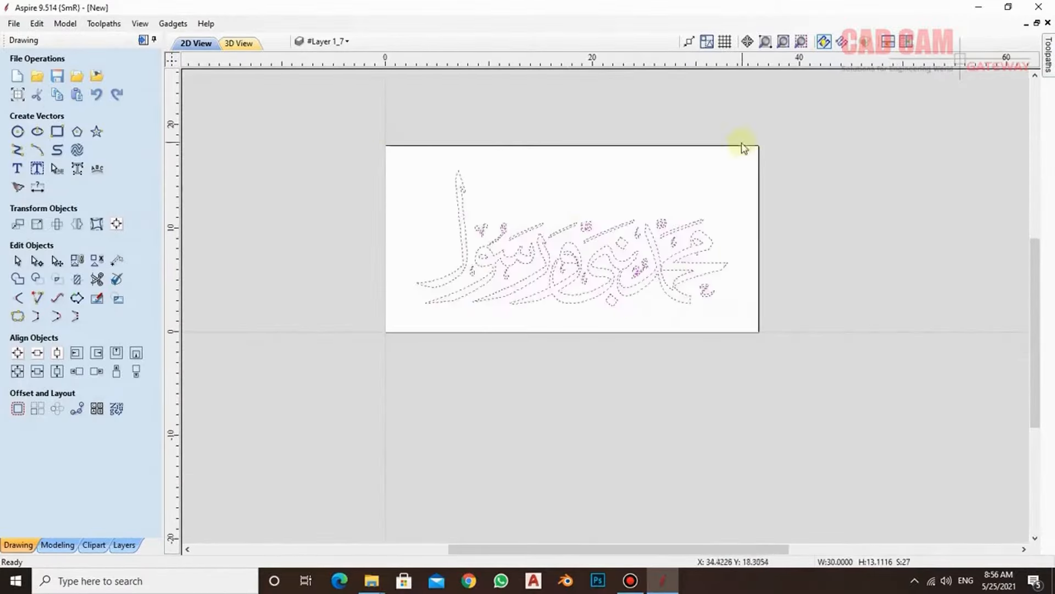
left_click(57, 263)
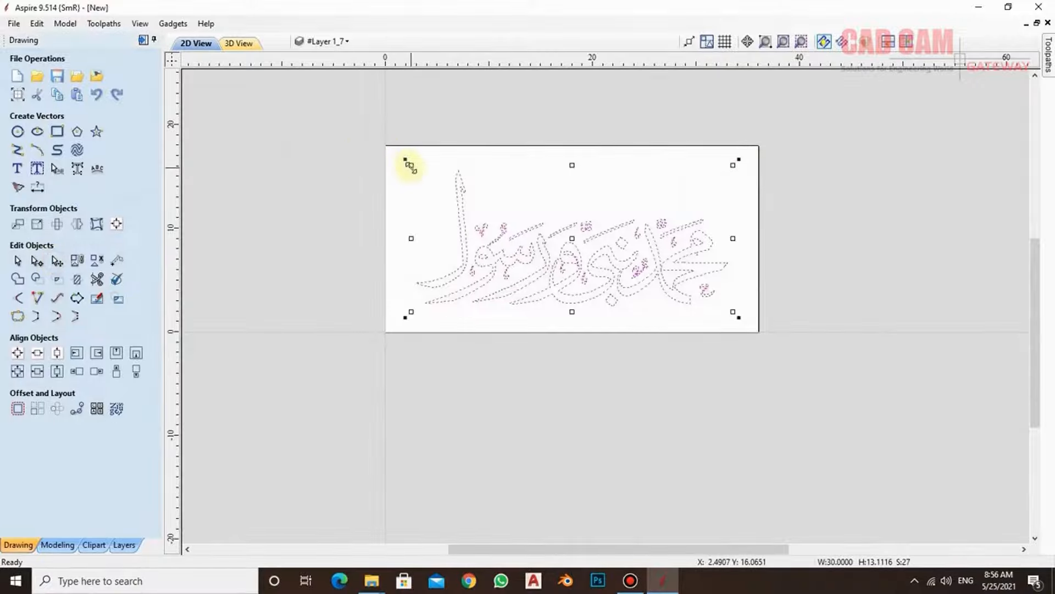
left_click_drag(410, 167, 311, 127)
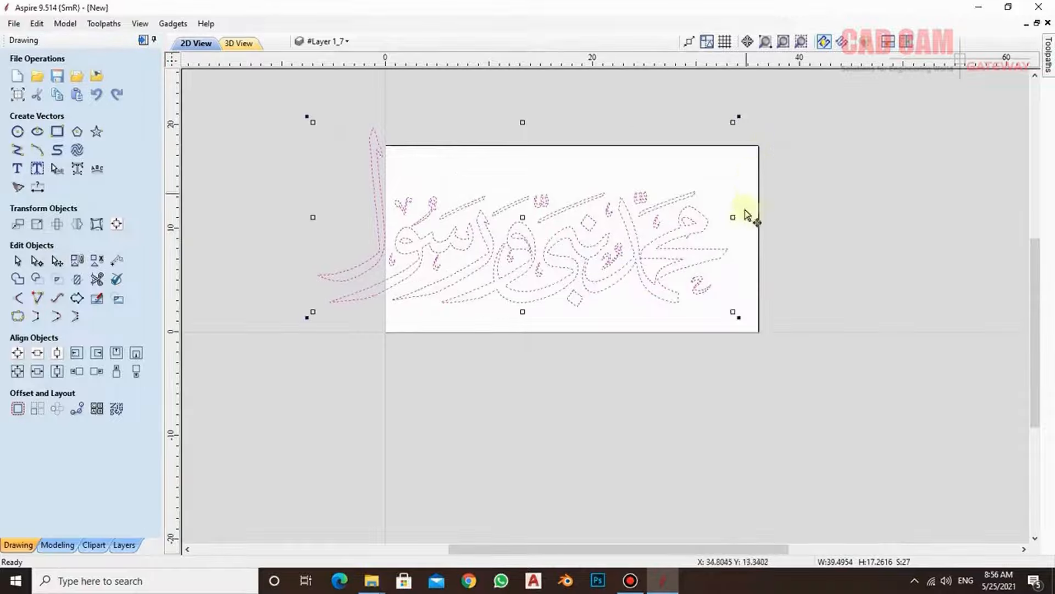
left_click_drag(733, 312, 765, 337)
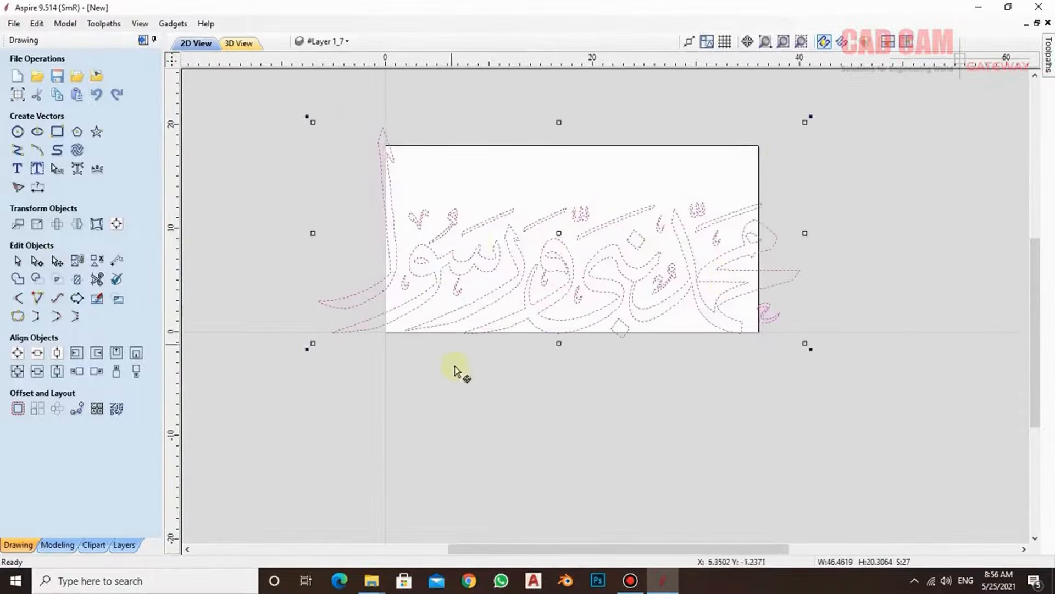
- Nest the lettering parts on the sheet with a 0.125 inch clearance and a 0.375 inch border gap
left_click(115, 410)
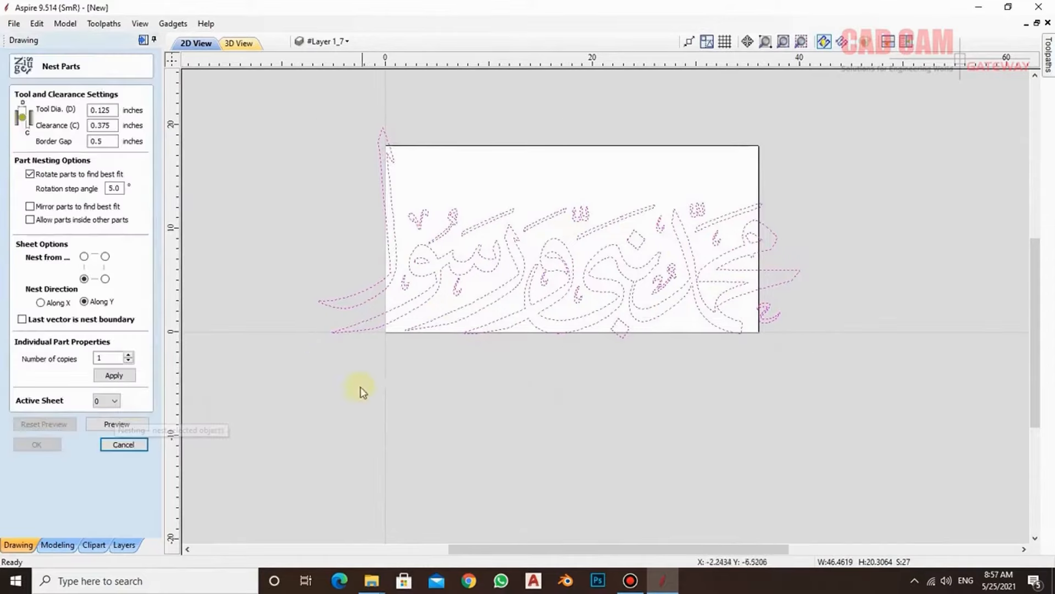
left_click(107, 126)
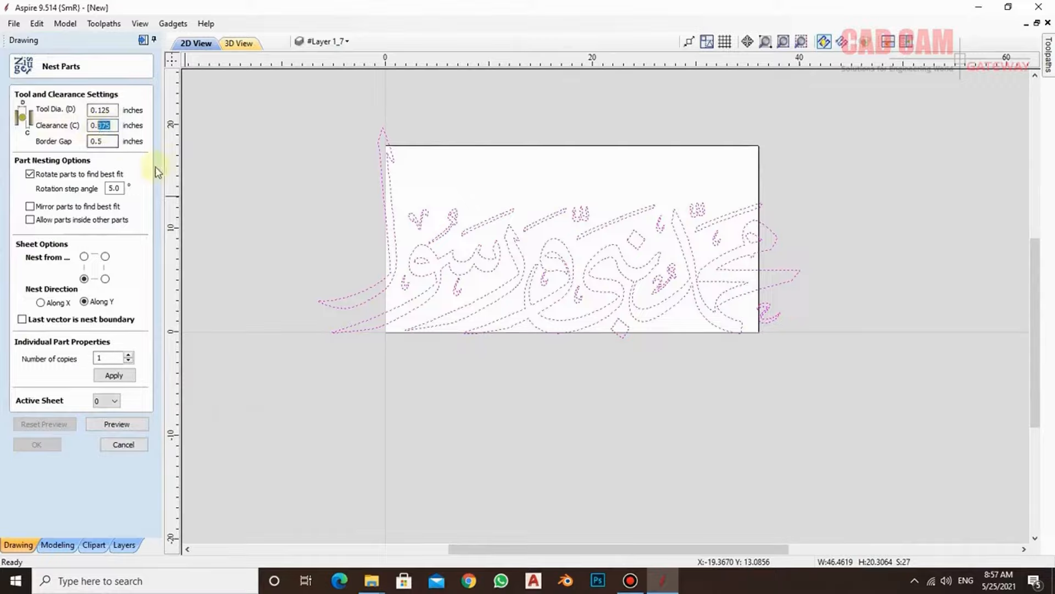
type("12")
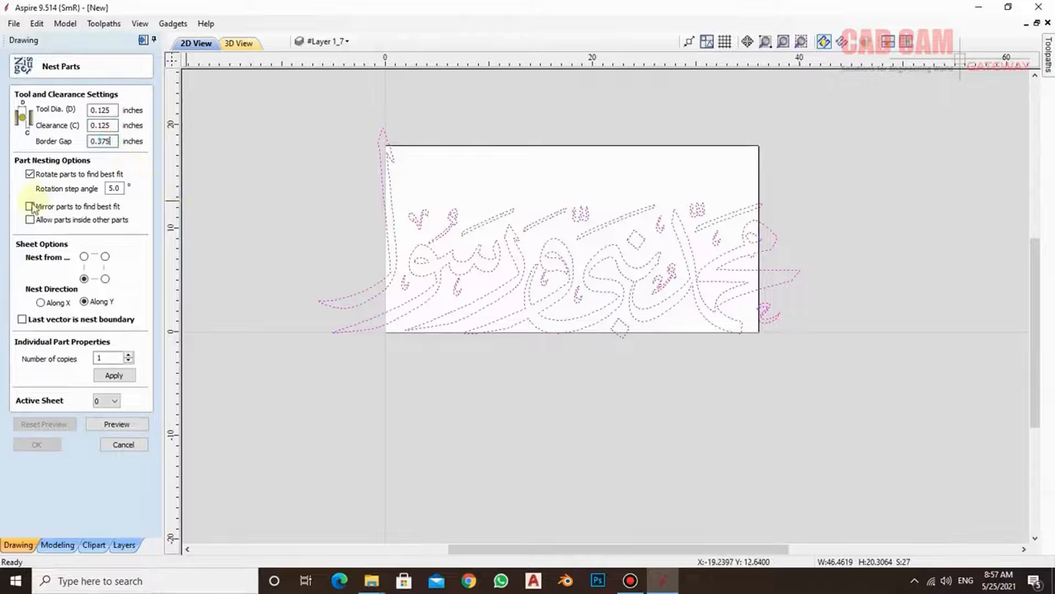
left_click(116, 378)
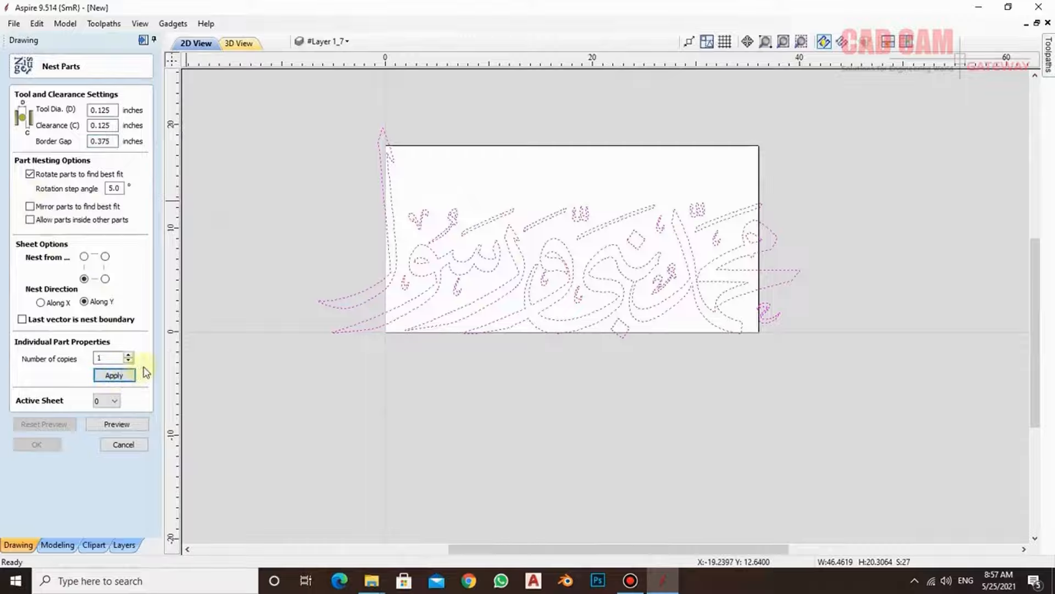
left_click(126, 424)
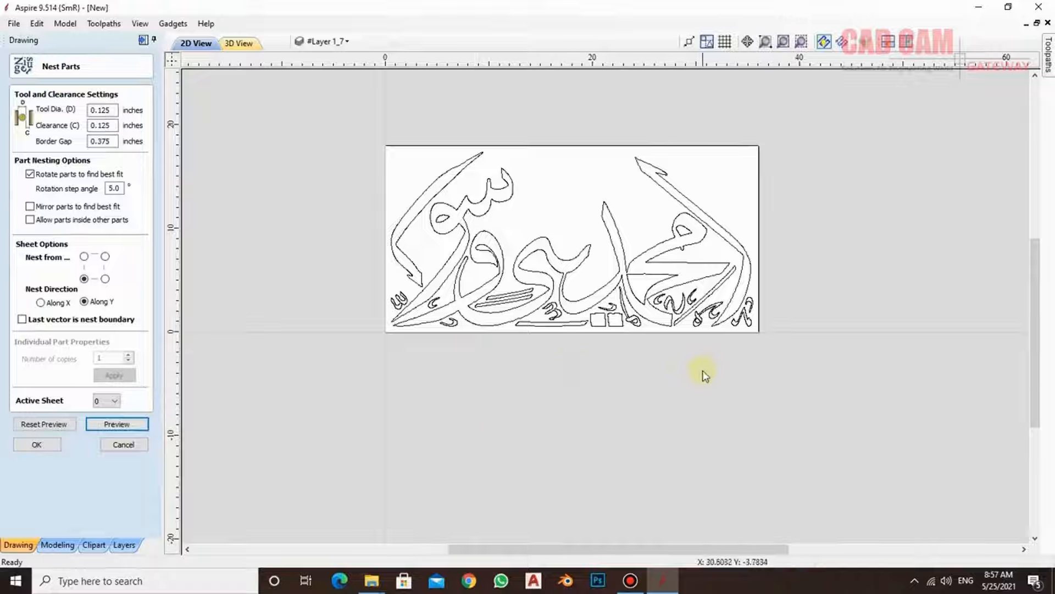
left_click(37, 444)
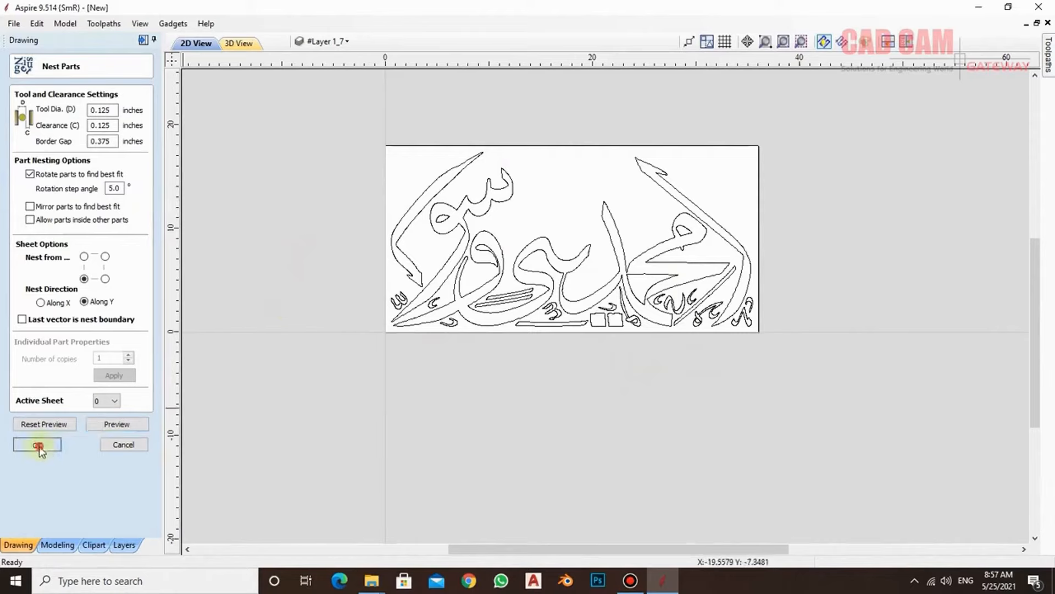
- Start a 2D profile toolpath and assign the imperial End Mill (0.125 inch) as its tool
left_click(144, 42)
left_click(1050, 67)
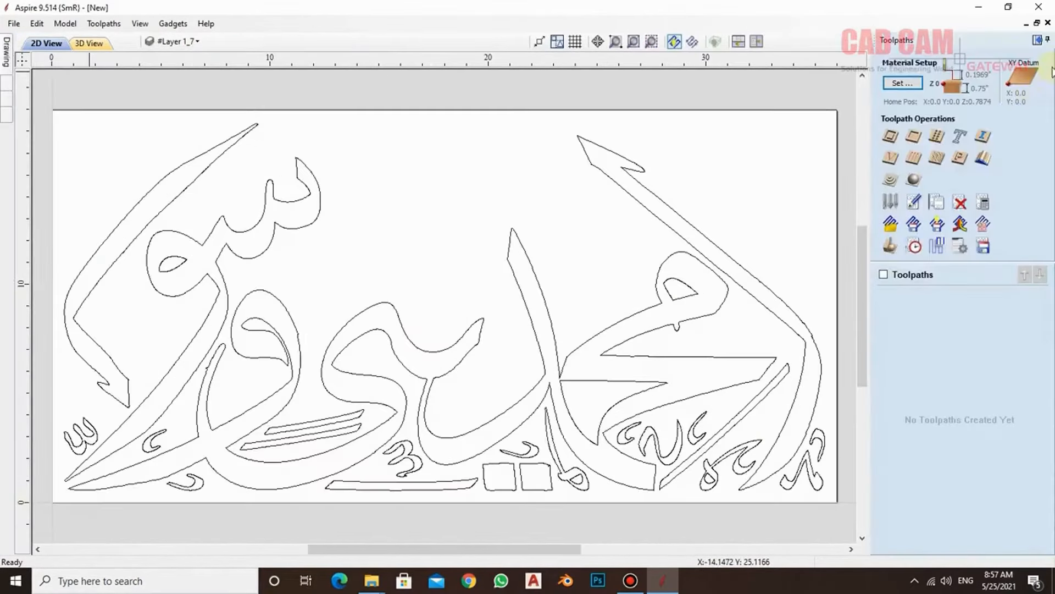
left_click(891, 138)
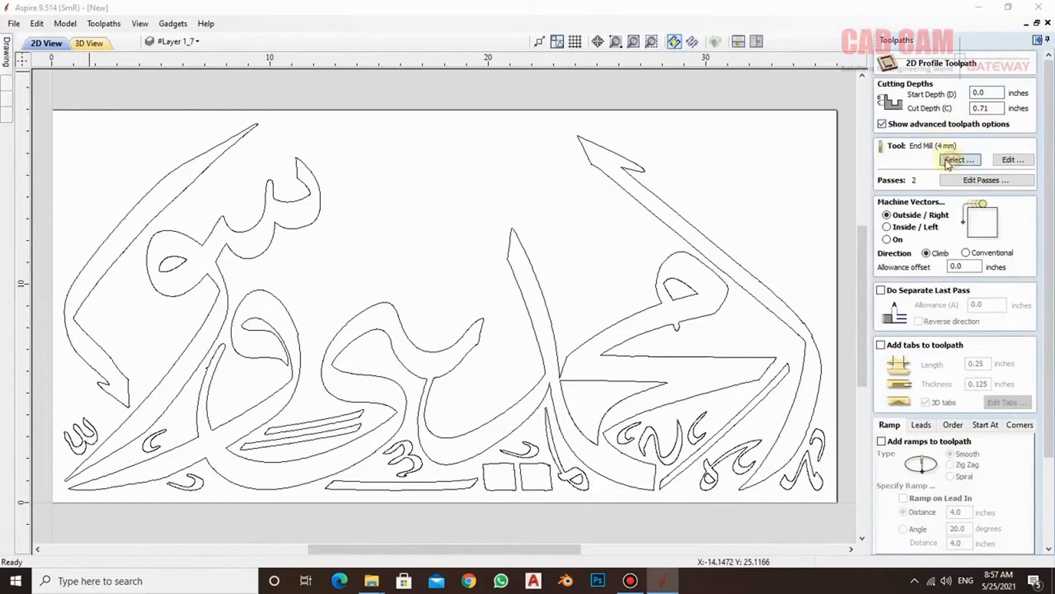
left_click(959, 159)
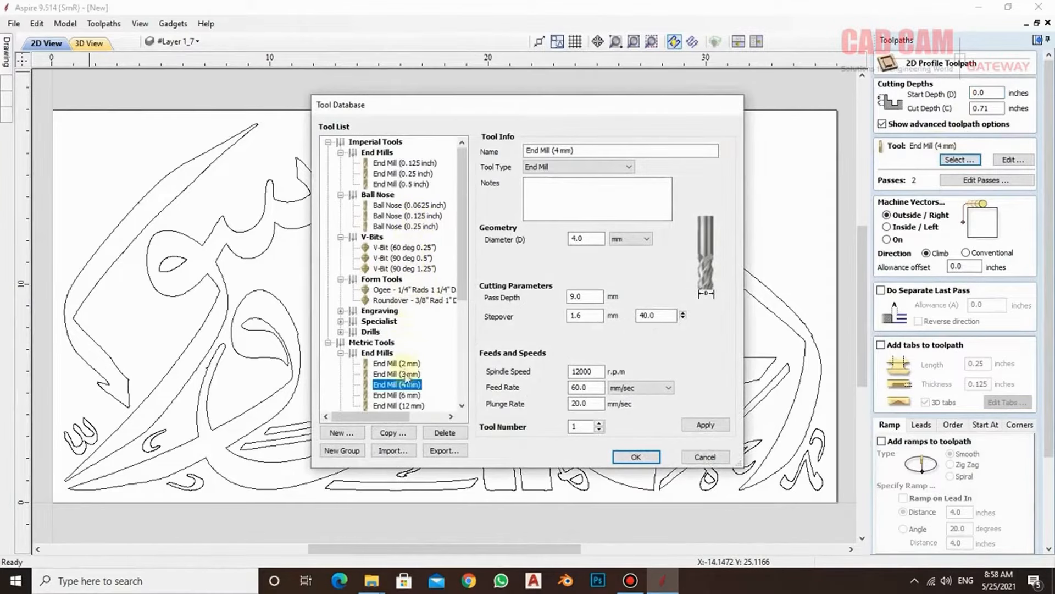
left_click(405, 162)
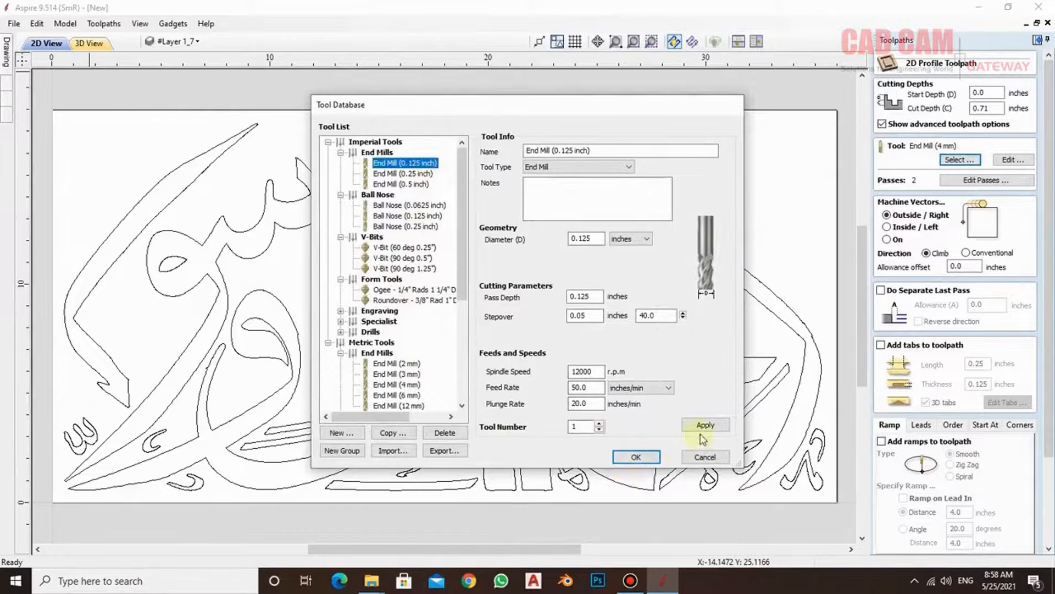
left_click(638, 455)
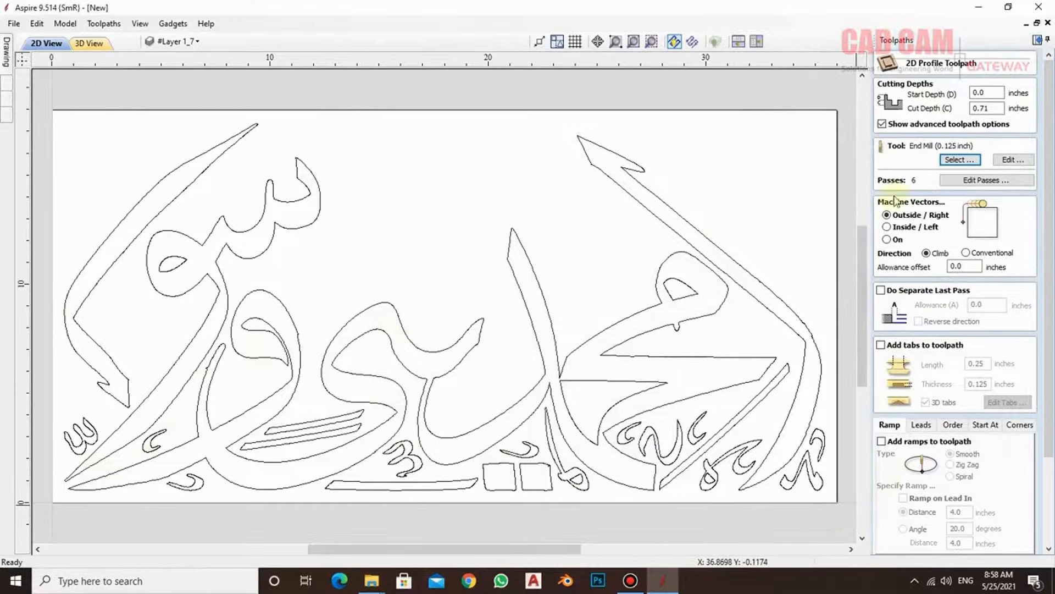
- Calculate the outside profile toolpath and inspect its cutting passes from several angles in 3D
left_click_drag(1052, 158, 1048, 194)
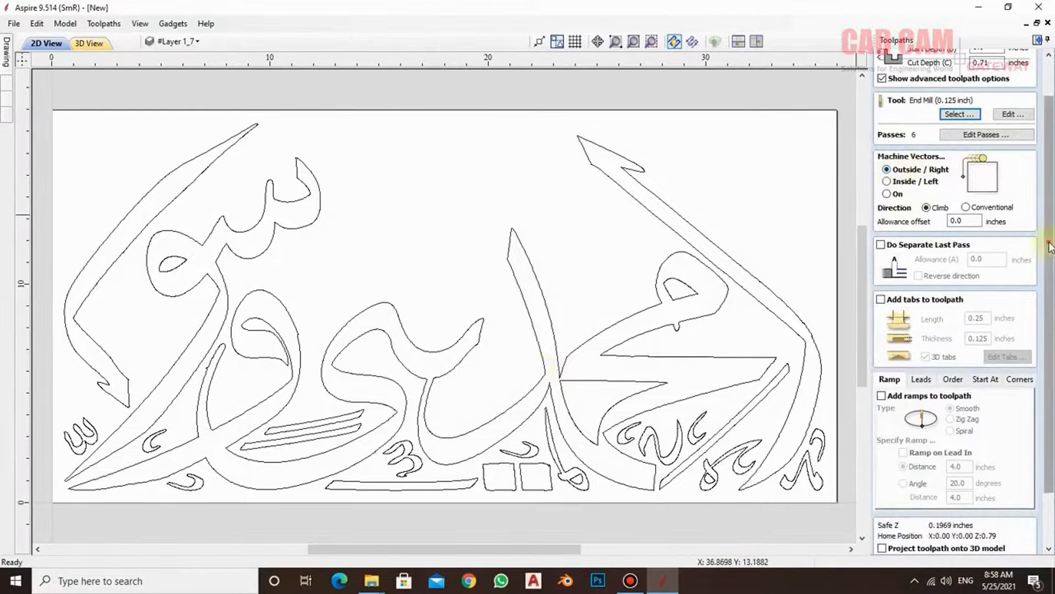
scroll(1048, 247, "down", 2)
scroll(786, 470, "down", 2)
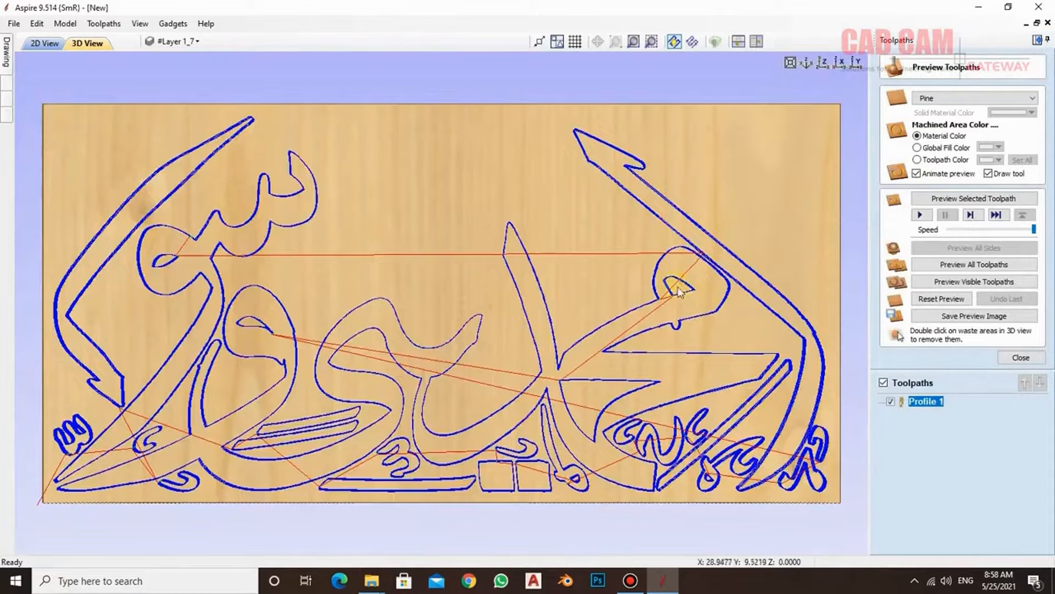
left_click_drag(678, 286, 707, 162)
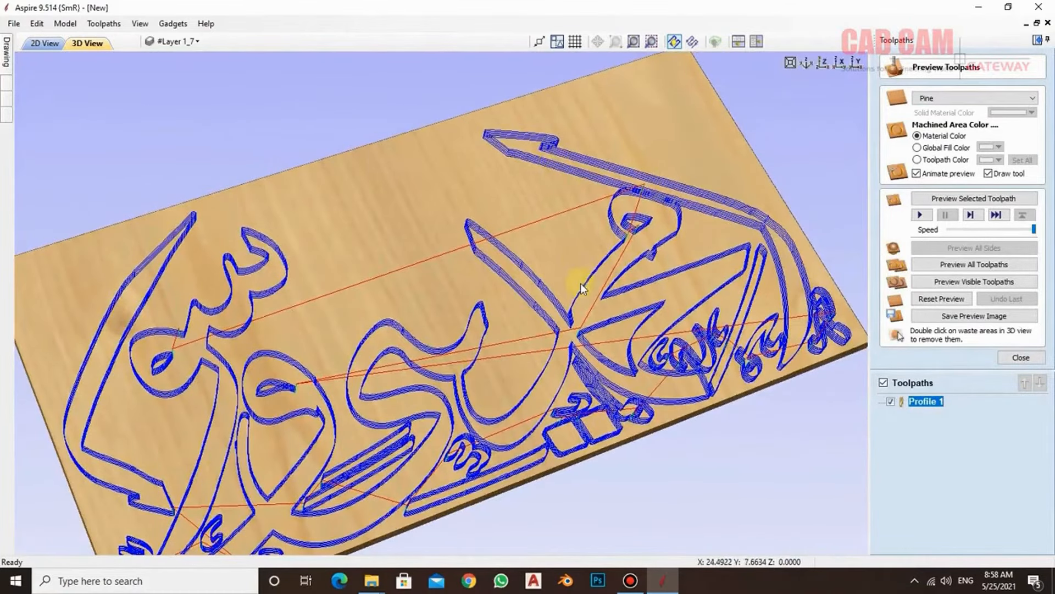
left_click_drag(580, 282, 506, 345)
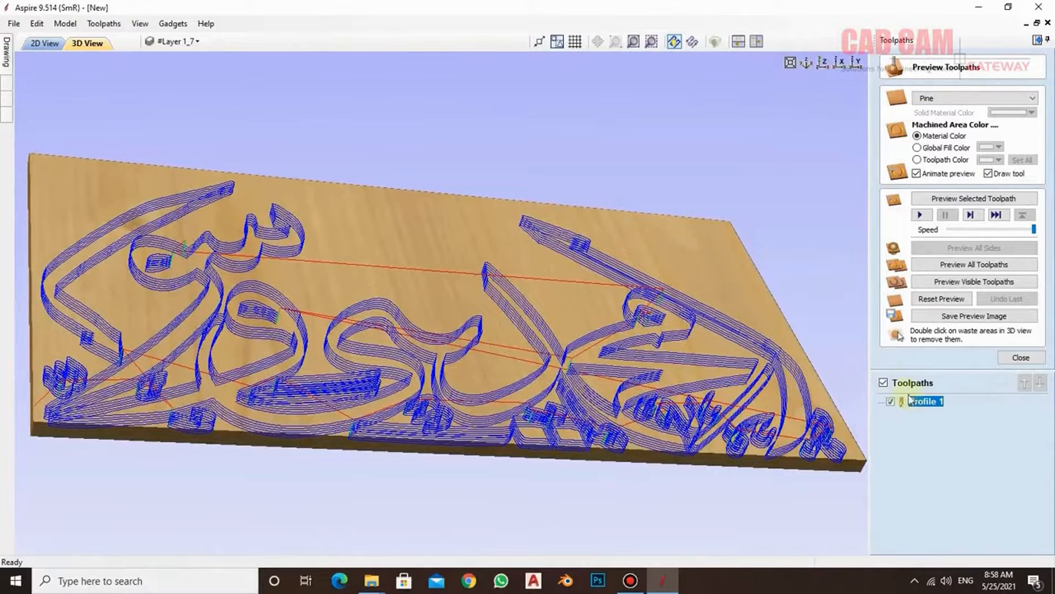
- Edit the Profile 1 toolpath to use 2 passes and recalculate it
double_click(926, 401)
left_click(986, 180)
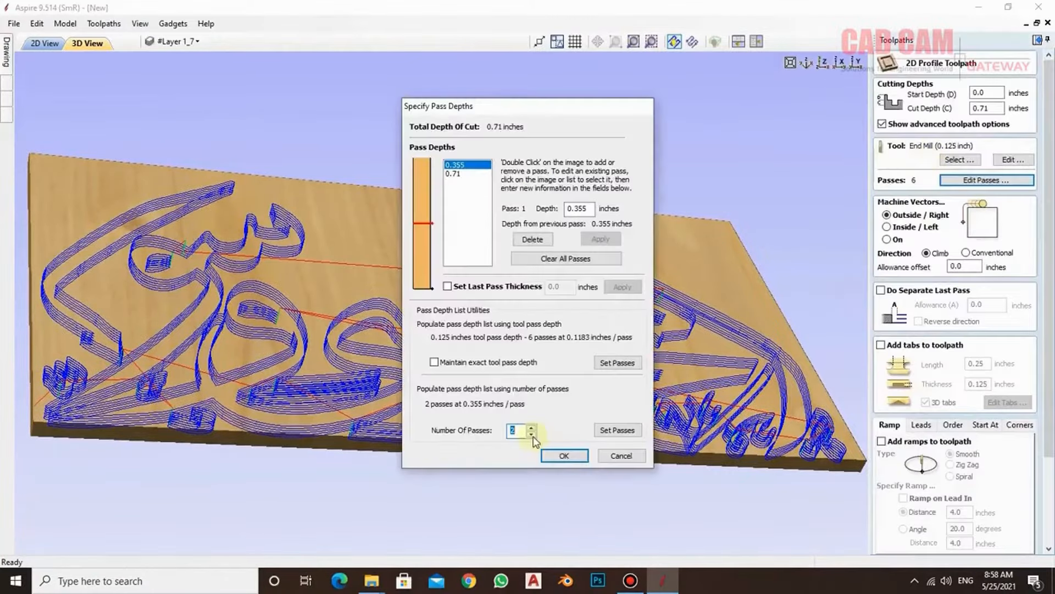
left_click(569, 456)
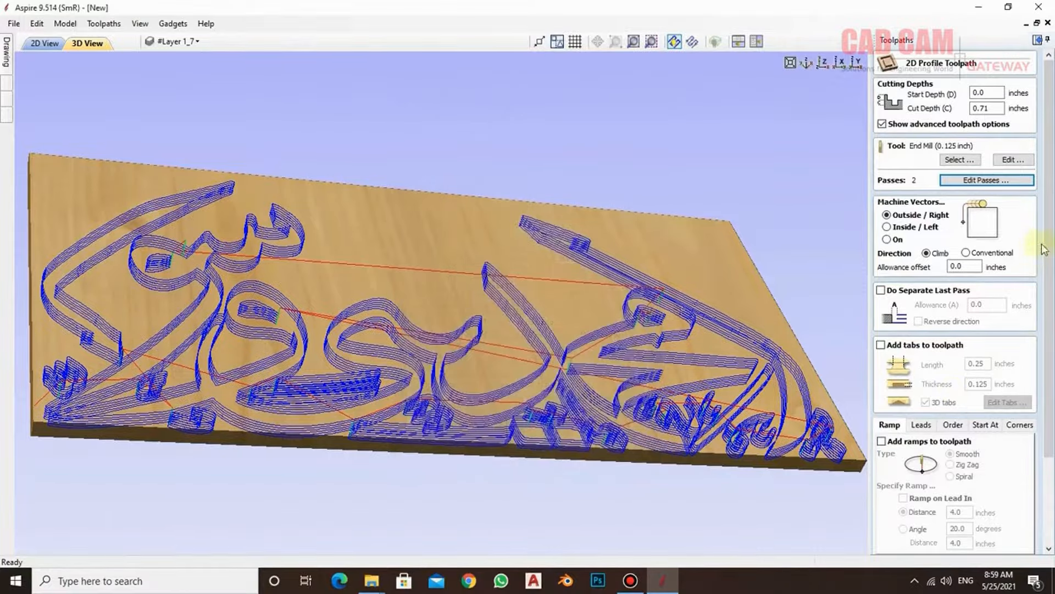
scroll(1045, 248, "down", 3)
left_click(896, 545)
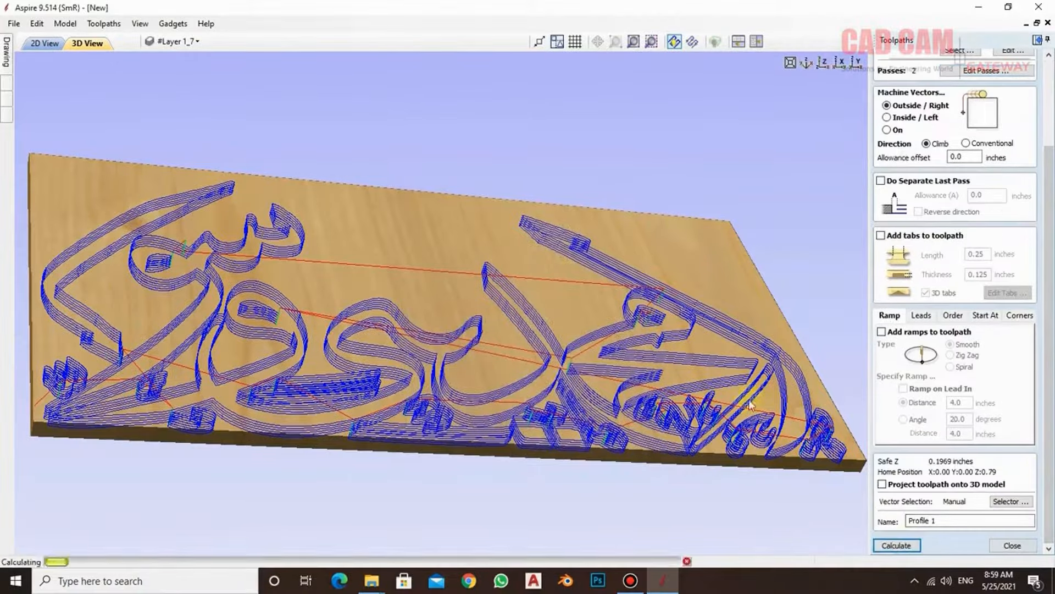
- Simulate all toolpaths on the pine board in the 3D preview
left_click_drag(410, 383, 358, 495)
left_click(974, 265)
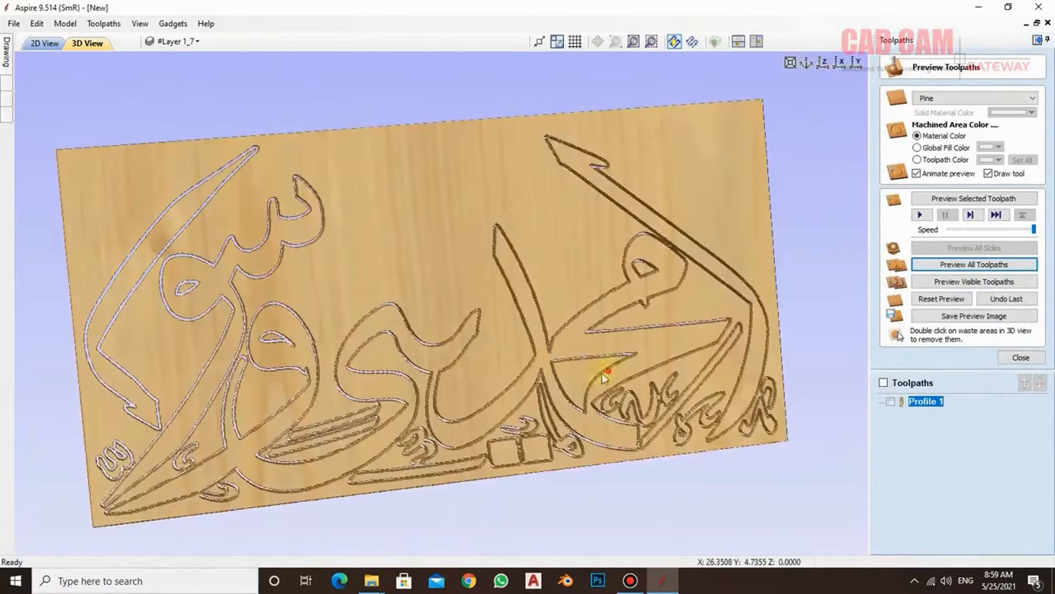
left_click_drag(602, 370, 452, 268)
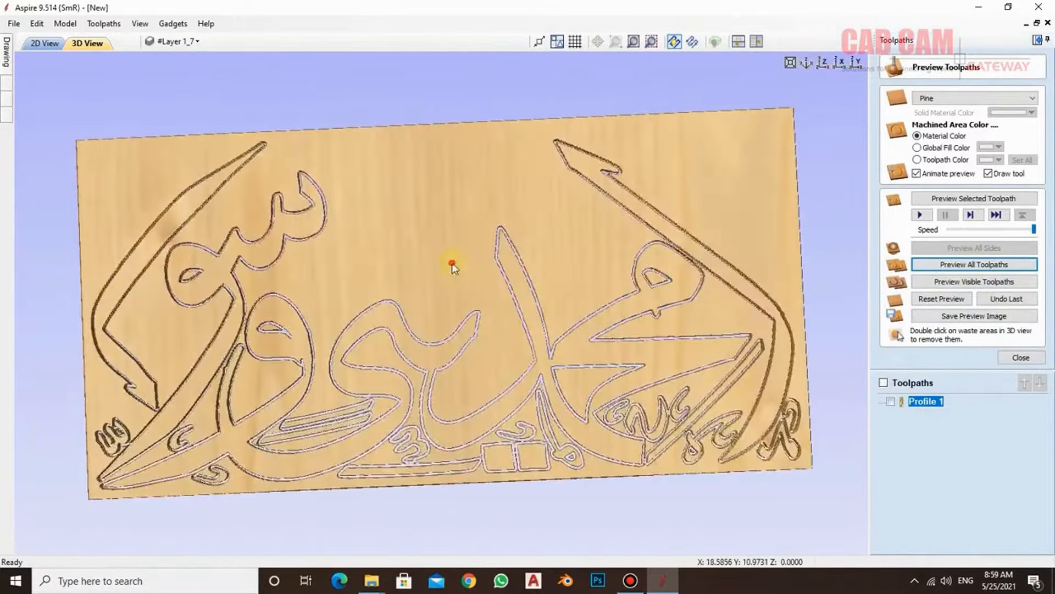
- Remove the waste areas around the lettering and inside the letter holes from the preview
double_click(452, 267)
double_click(572, 391)
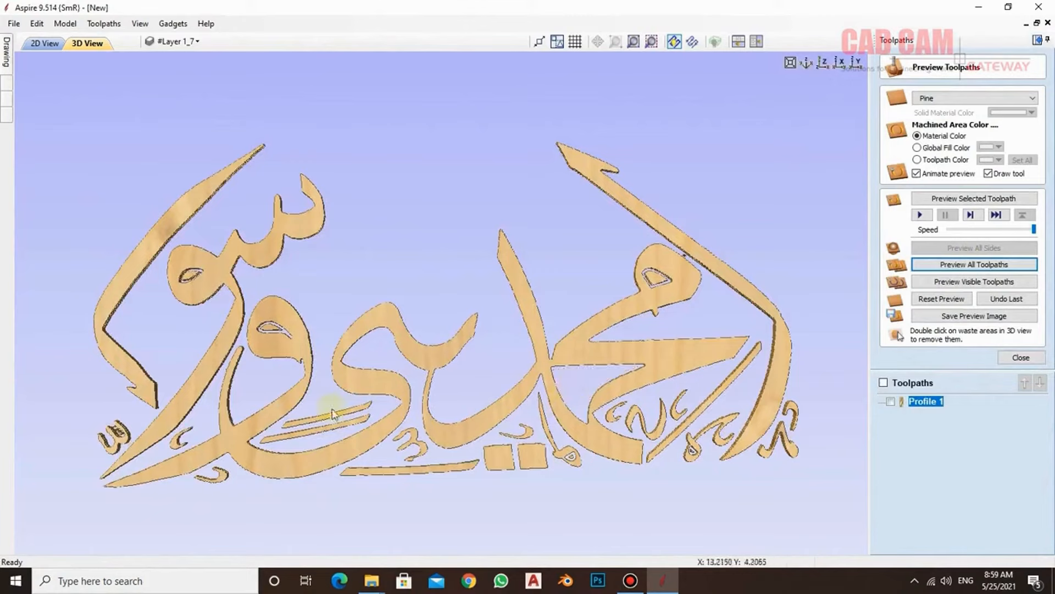
double_click(297, 353)
double_click(202, 276)
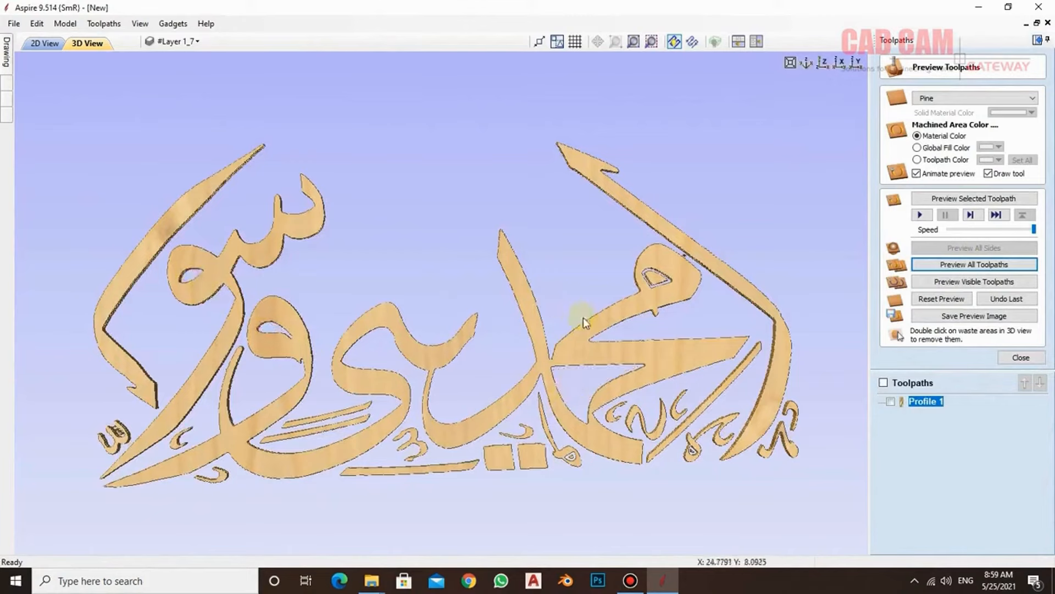
double_click(657, 279)
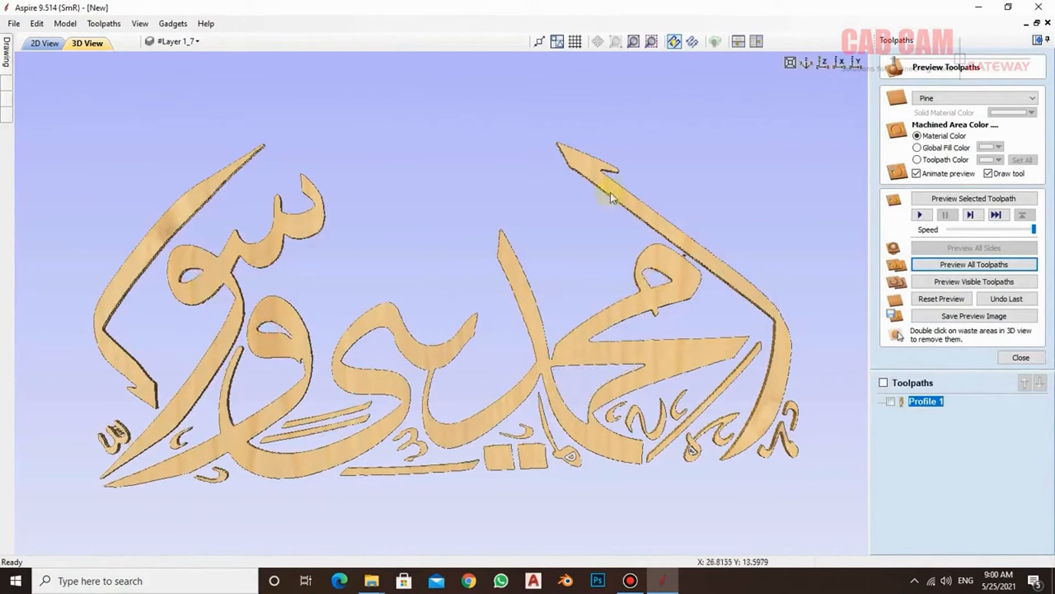
double_click(611, 417)
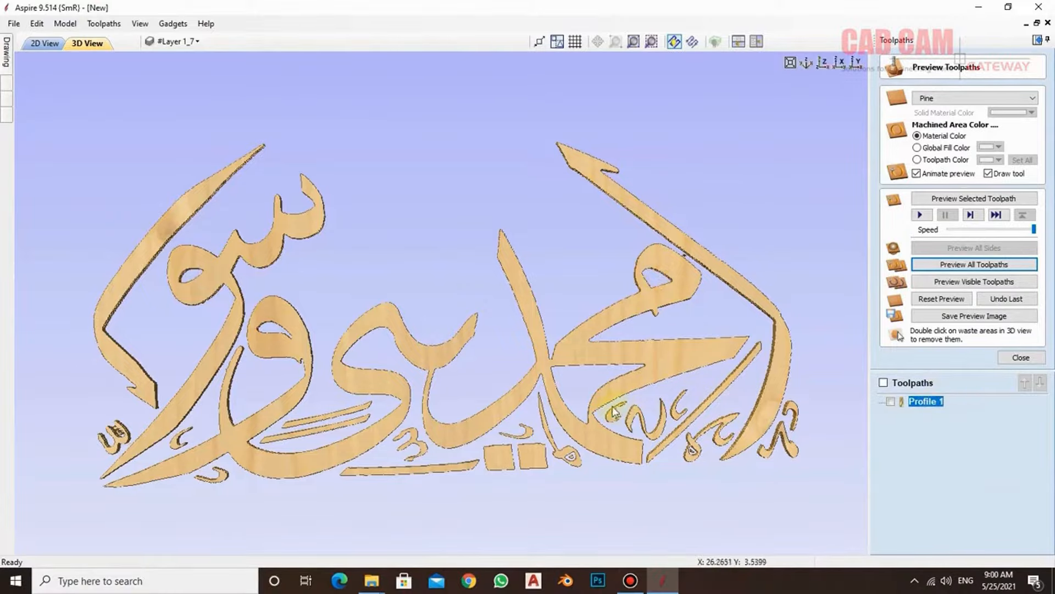
- Edit the Profile 1 toolpath to add tabs with 3D tabs turned off, and open the tab placement settings
double_click(927, 403)
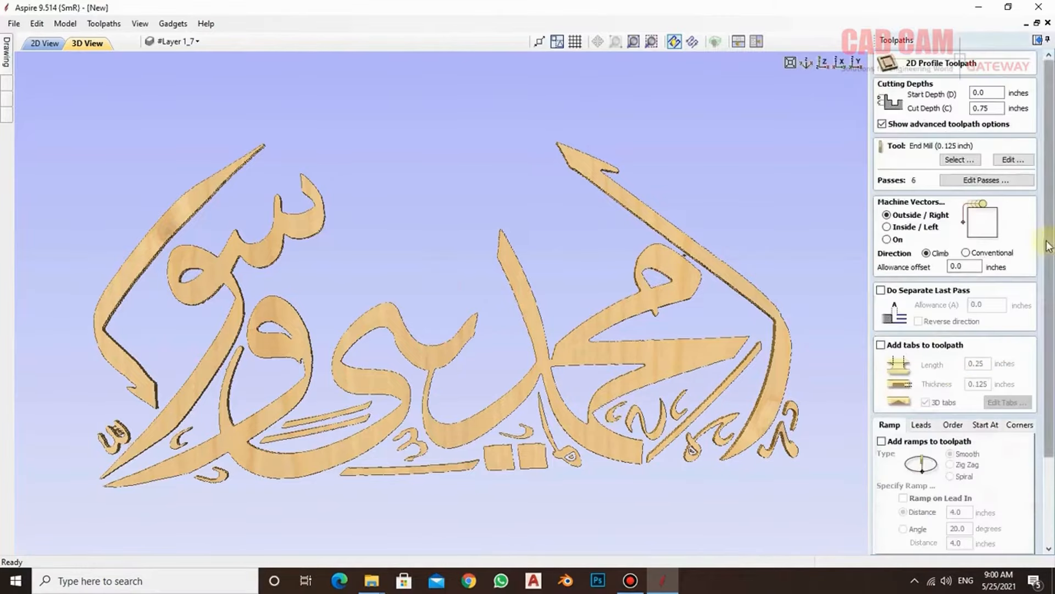
scroll(894, 352, "down", 3)
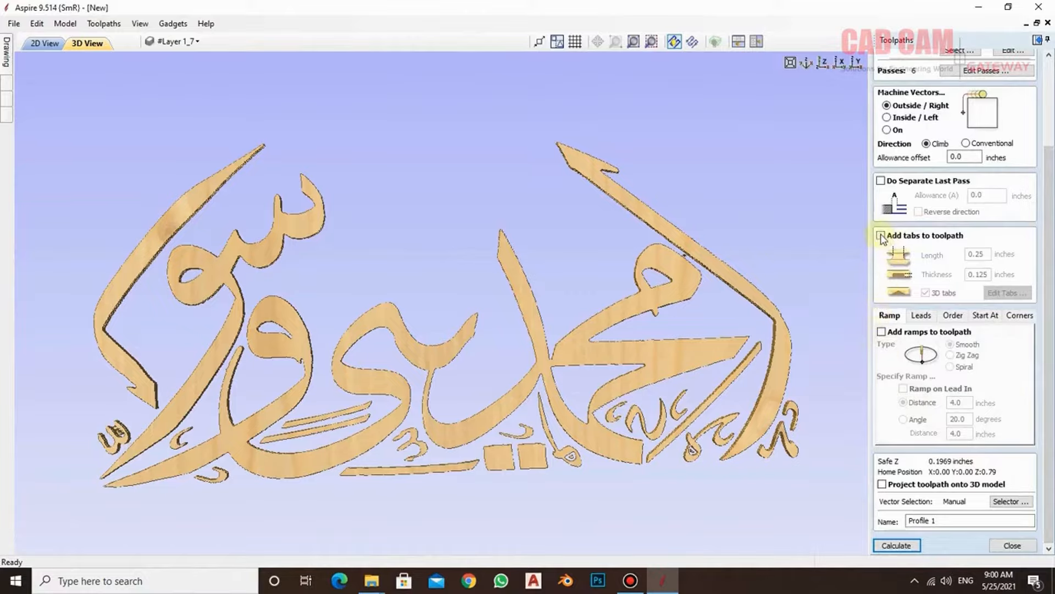
left_click(881, 236)
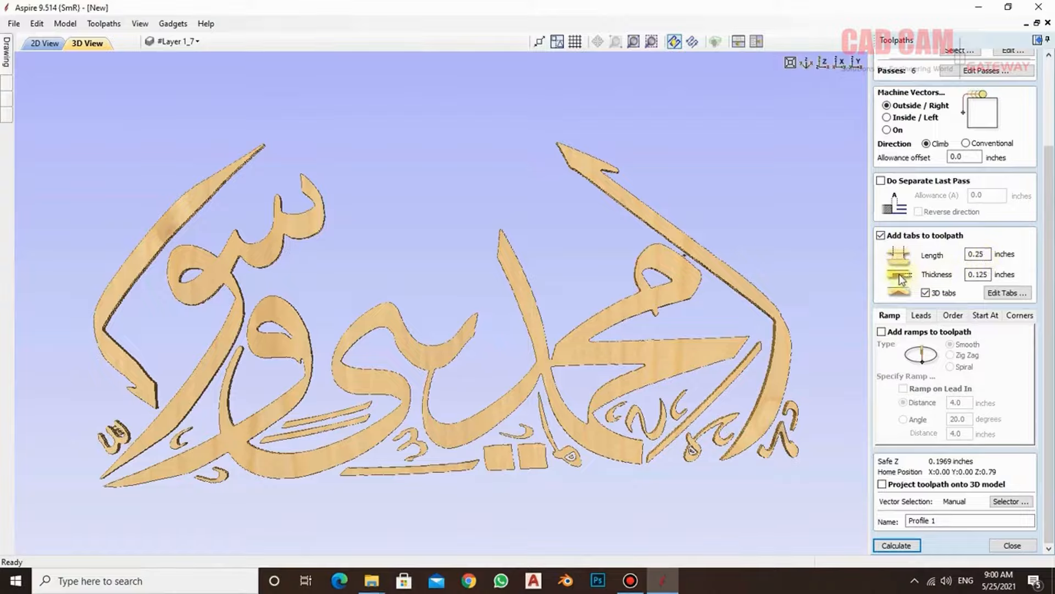
left_click(926, 293)
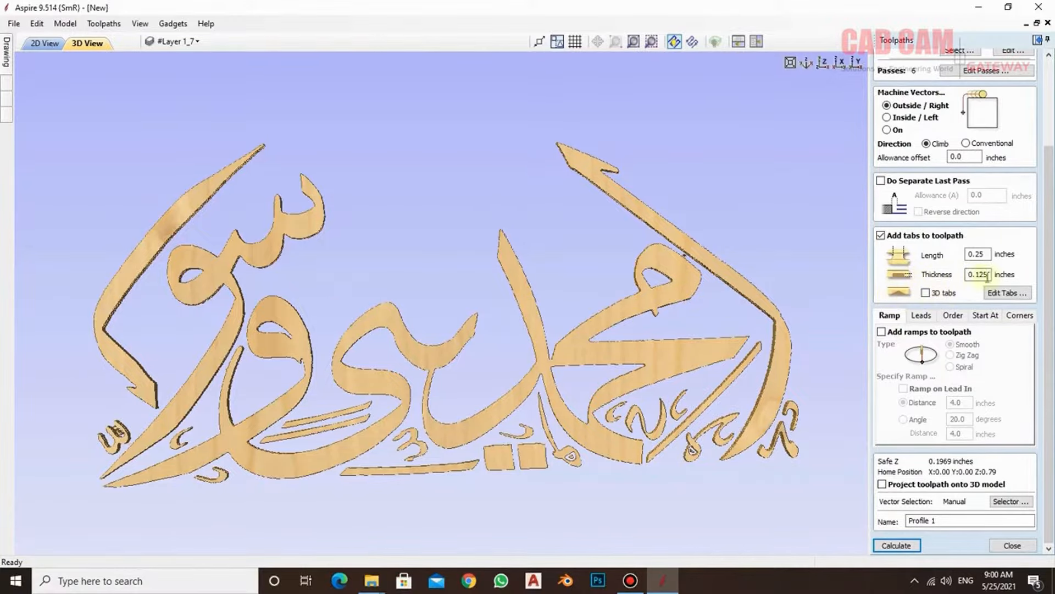
left_click(1008, 293)
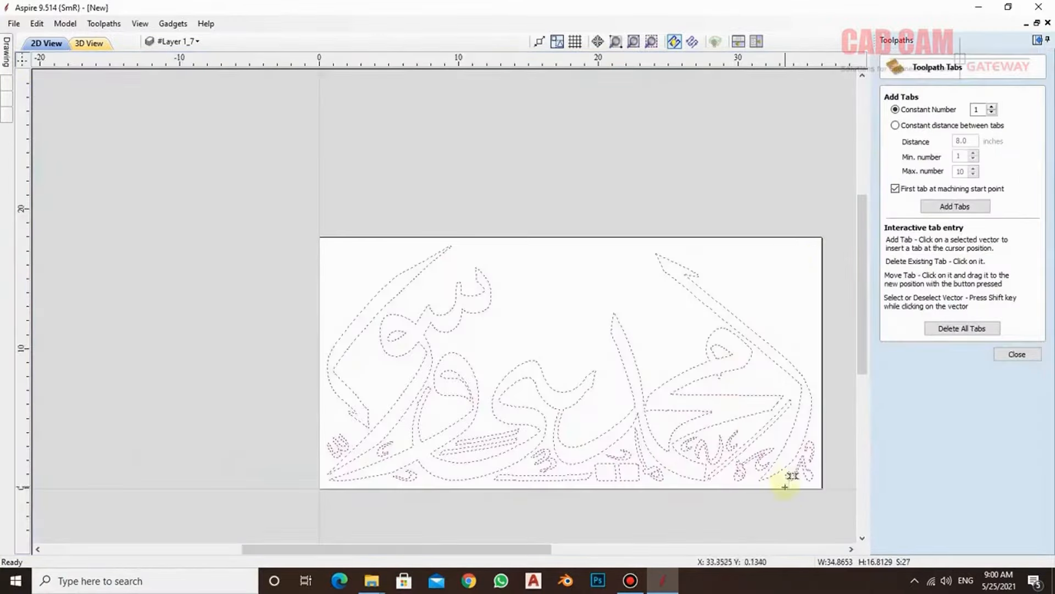
- Place five tabs by hand along both edges and near the lower tip of the long diagonal stroke at the sheet's right side
scroll(807, 507, "down", 2)
scroll(806, 507, "up", 4)
scroll(500, 281, "down", 1)
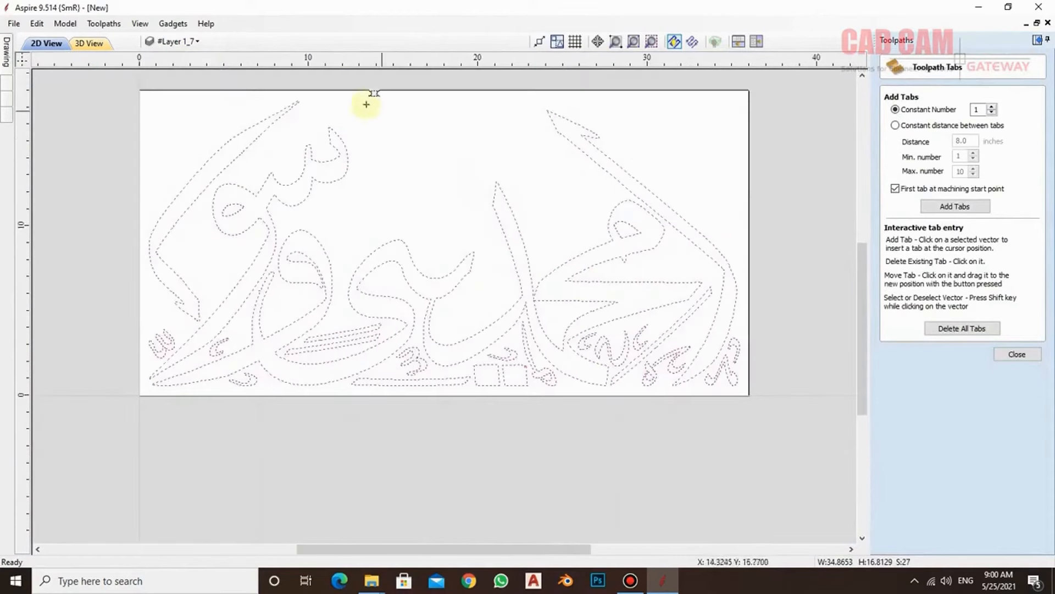
scroll(366, 104, "up", 1)
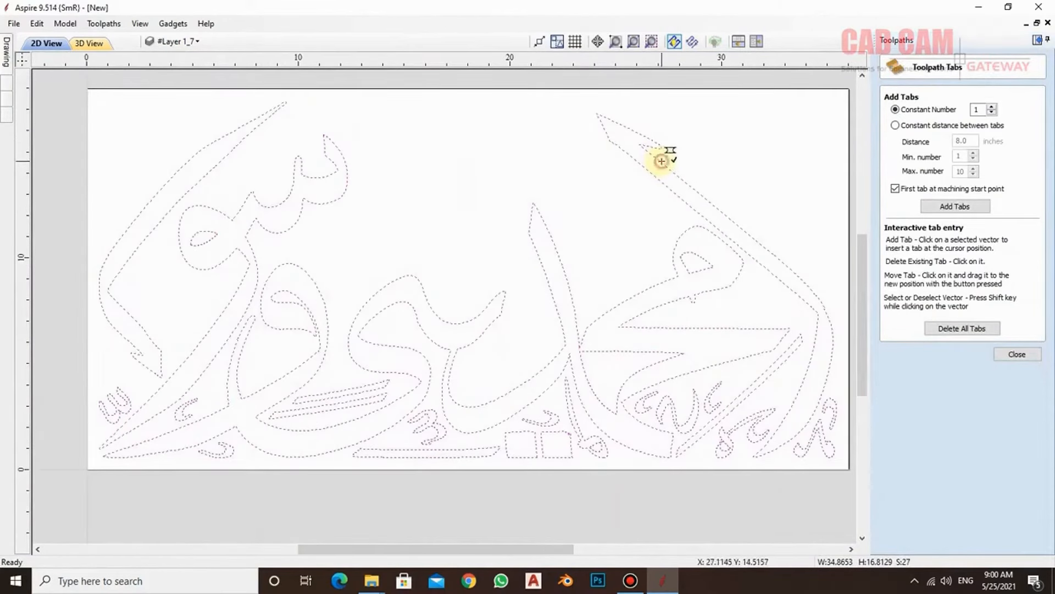
left_click(662, 161)
left_click(650, 172)
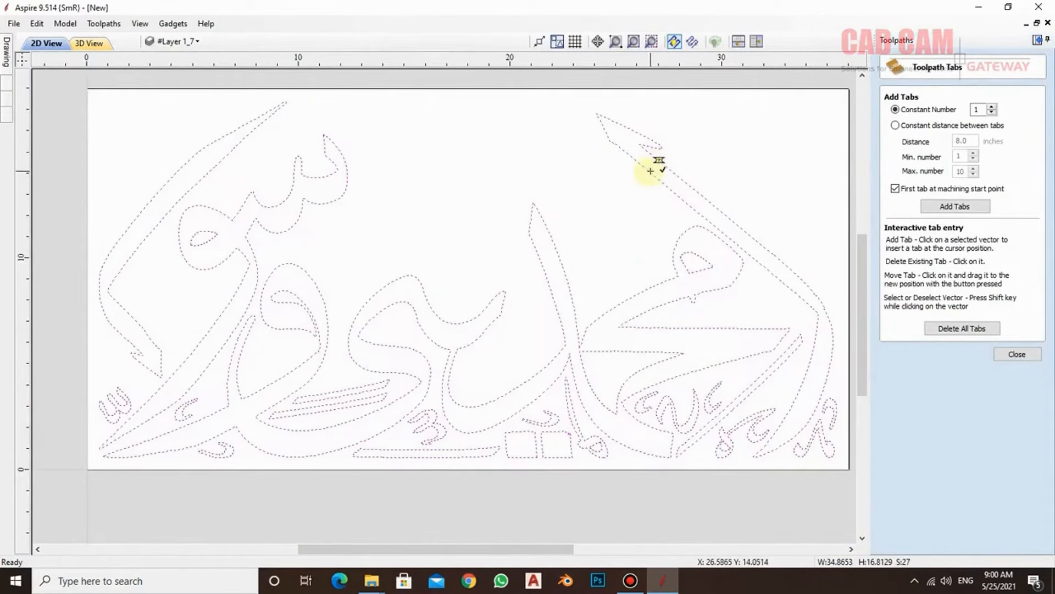
left_click(805, 283)
left_click(801, 297)
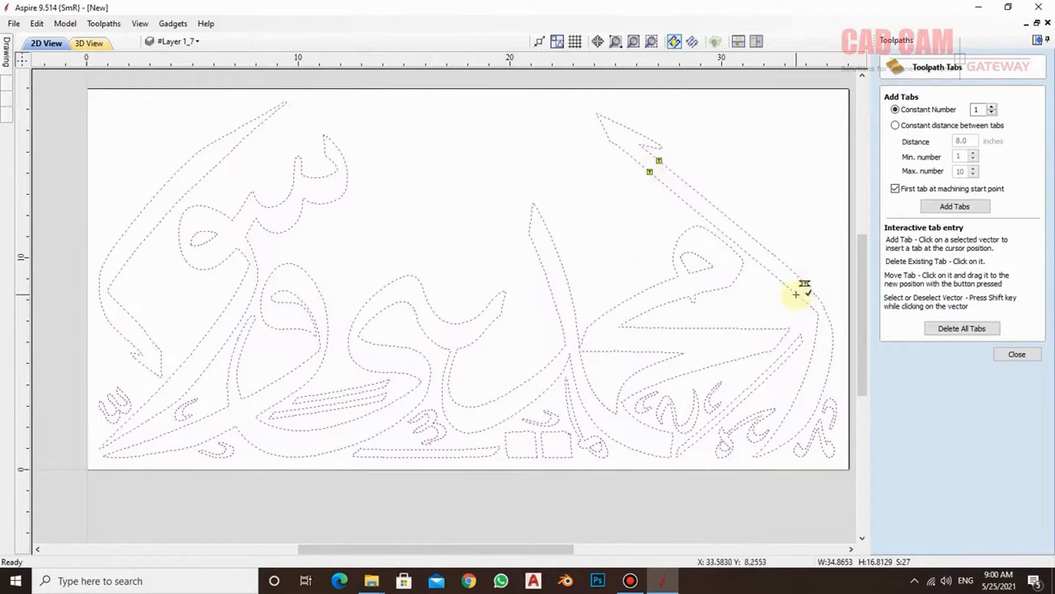
left_click(781, 447)
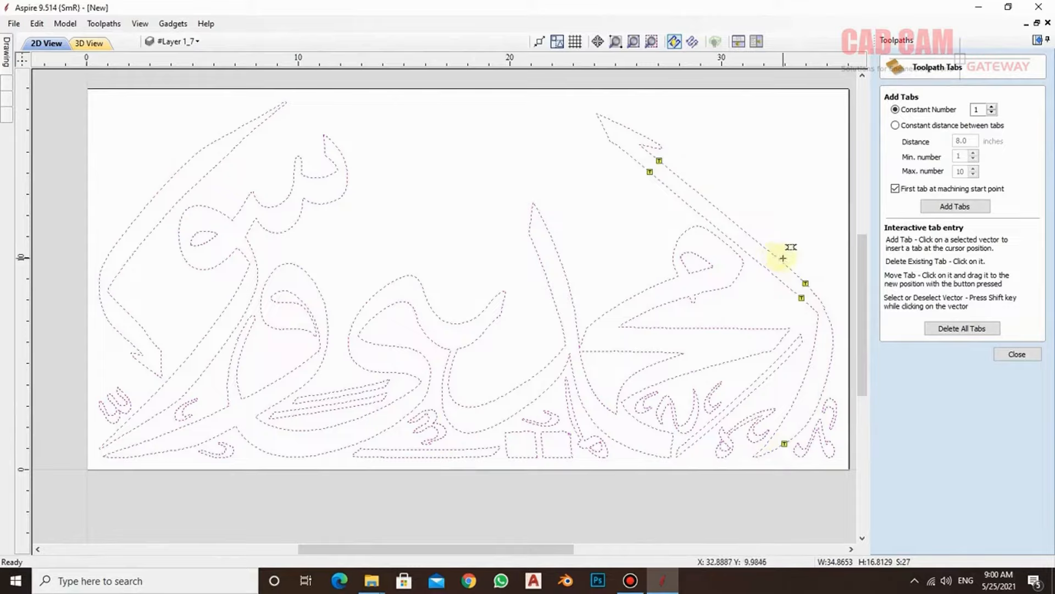
- Add a constant number of 3 tabs per outline, and place extra tabs by hand on the tall middle stroke and the curved letters beside it
left_click(992, 107)
left_click(991, 107)
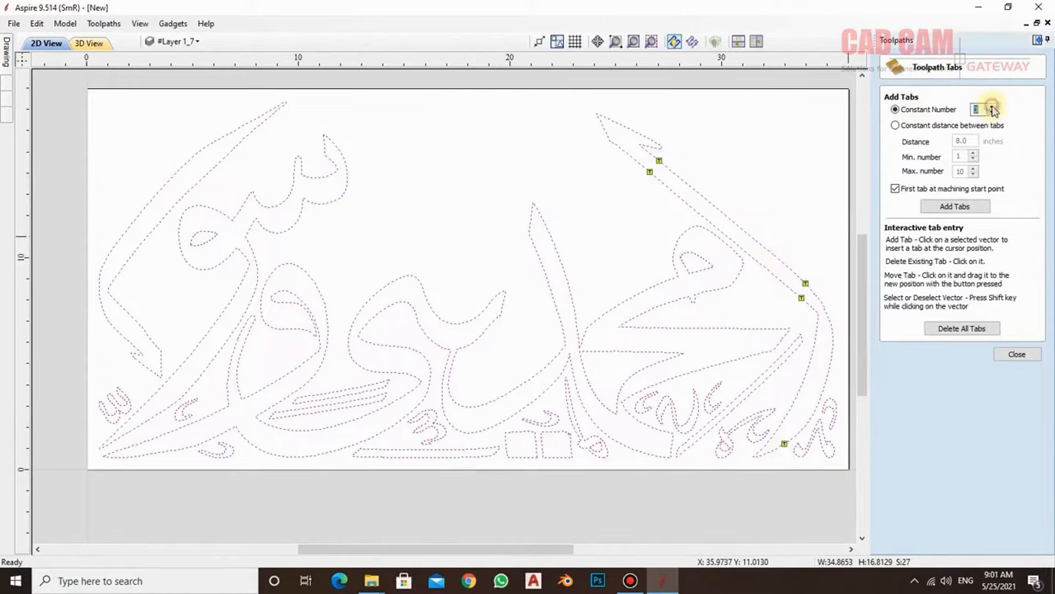
left_click(954, 209)
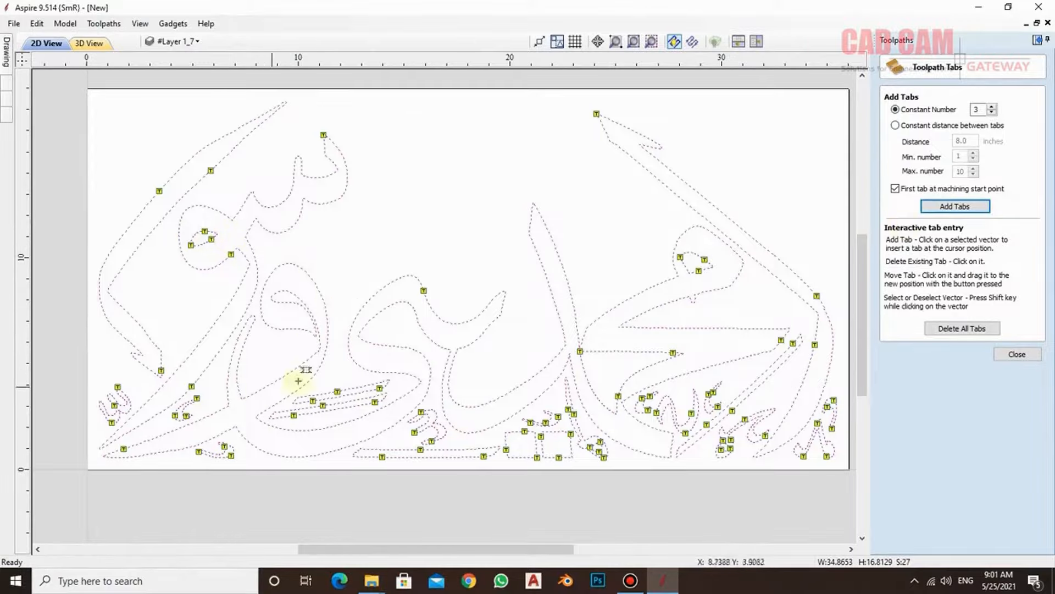
left_click(551, 235)
left_click(538, 251)
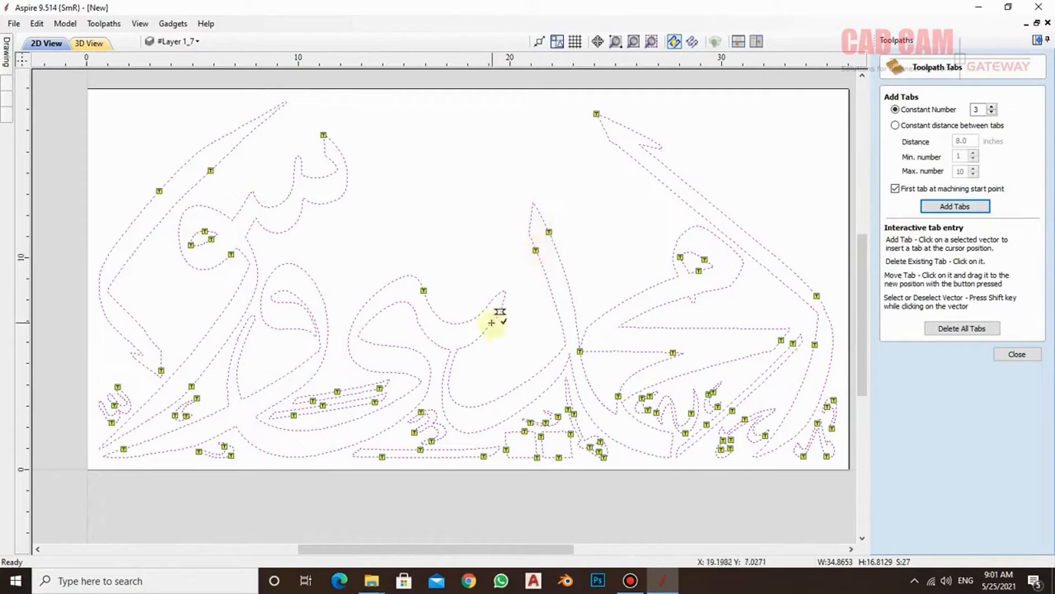
left_click(496, 316)
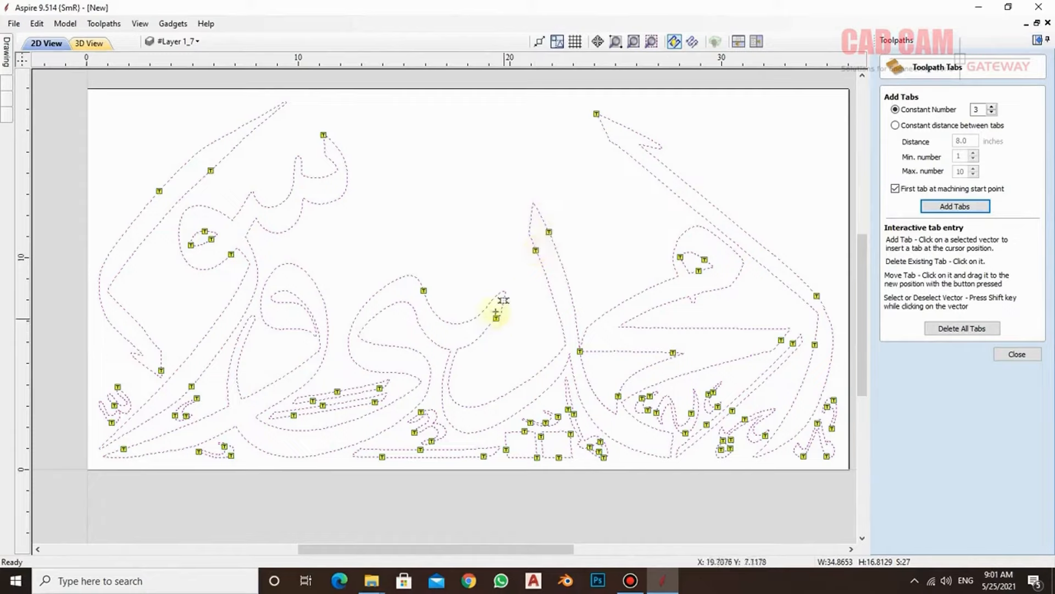
left_click(361, 331)
left_click(305, 330)
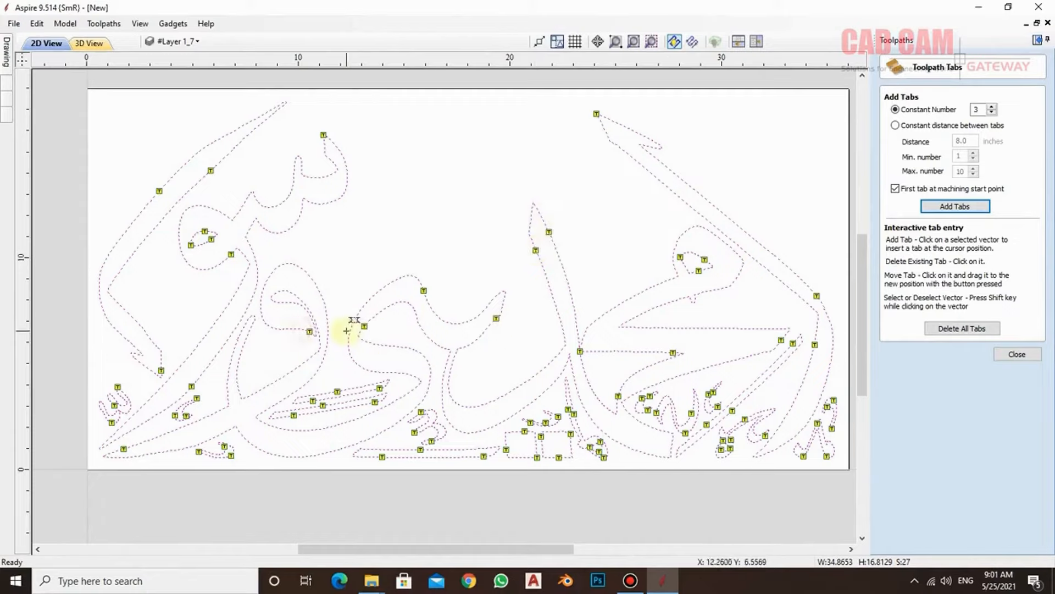
left_click(295, 223)
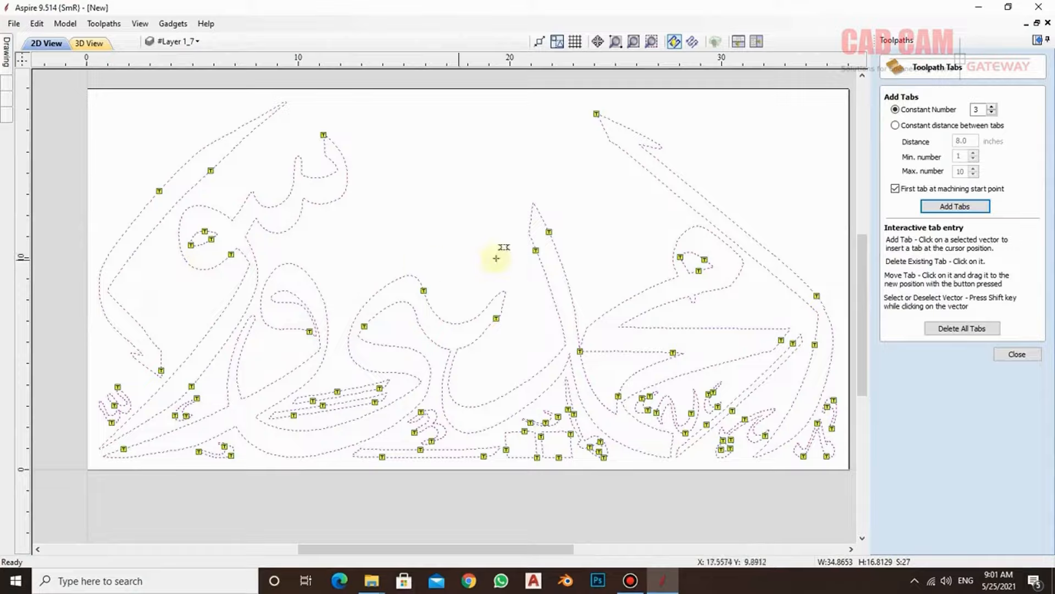
- Delete all tabs and add new ones at a constant distance of 4 inches
left_click(969, 330)
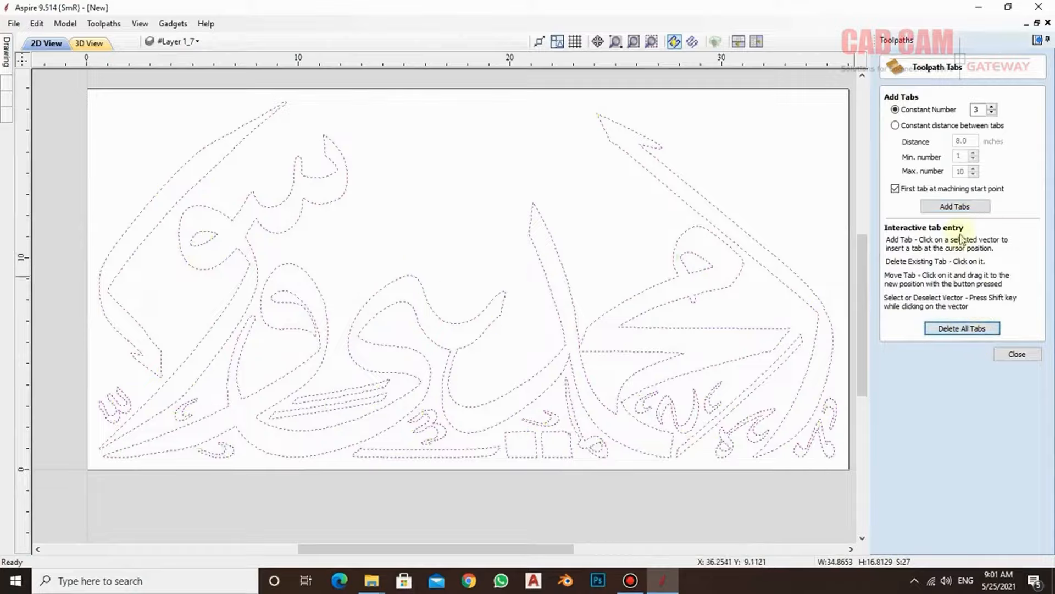
left_click(896, 126)
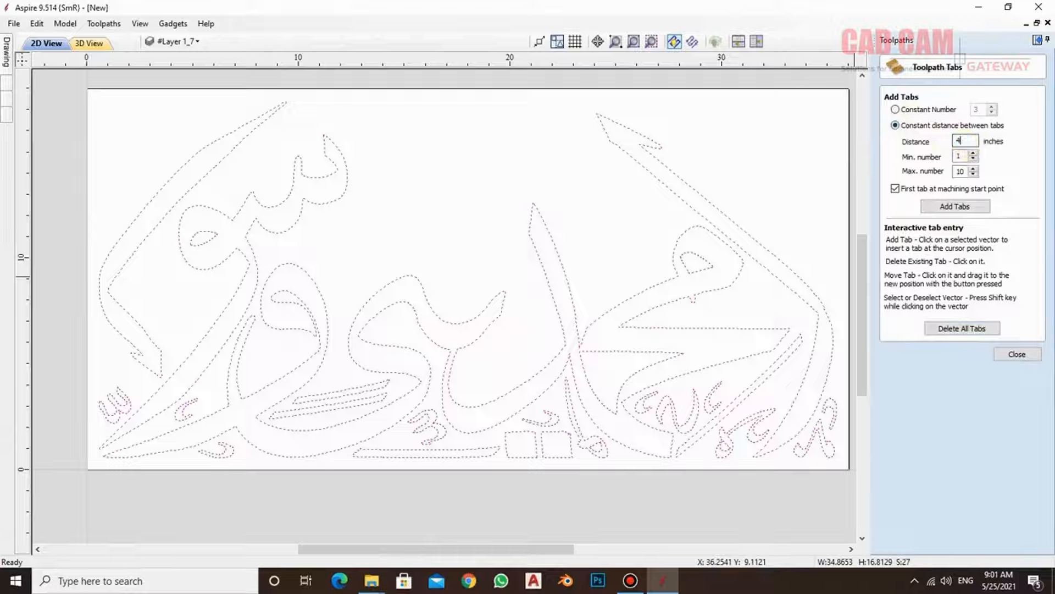
left_click(956, 207)
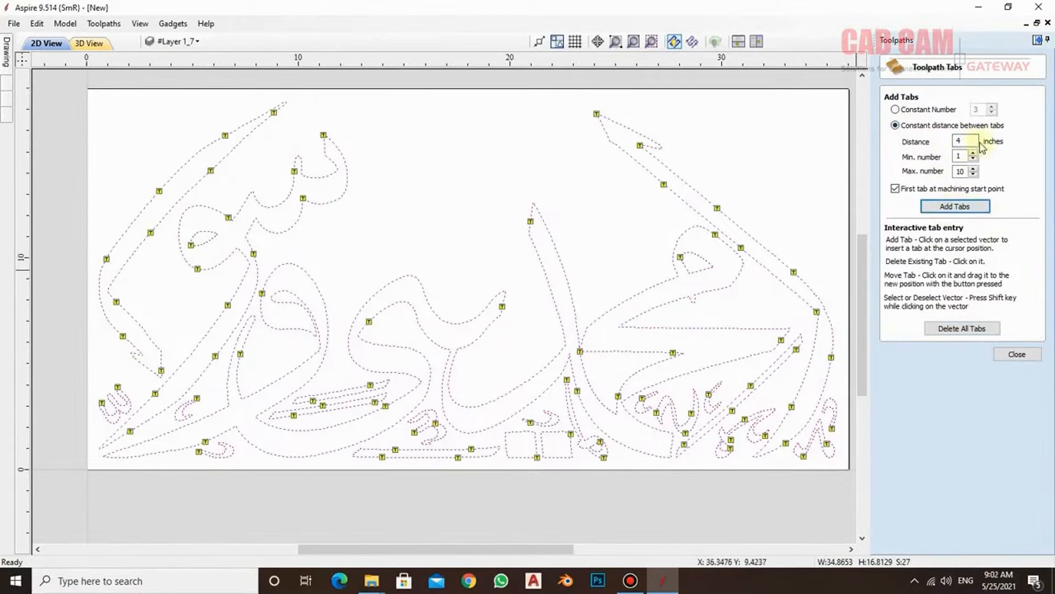
- Respace the tabs at 8 inches and place five extra tabs by hand on the lower middle curve and the small marks along the sheet's lower edge
left_click_drag(972, 141, 933, 140)
left_click(982, 207)
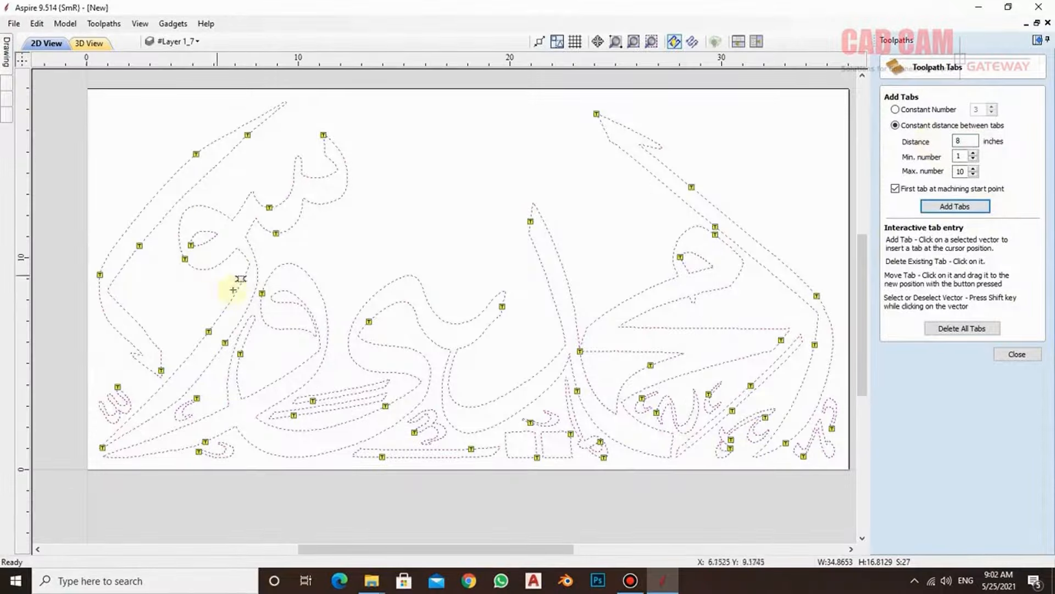
left_click(441, 425)
left_click(442, 385)
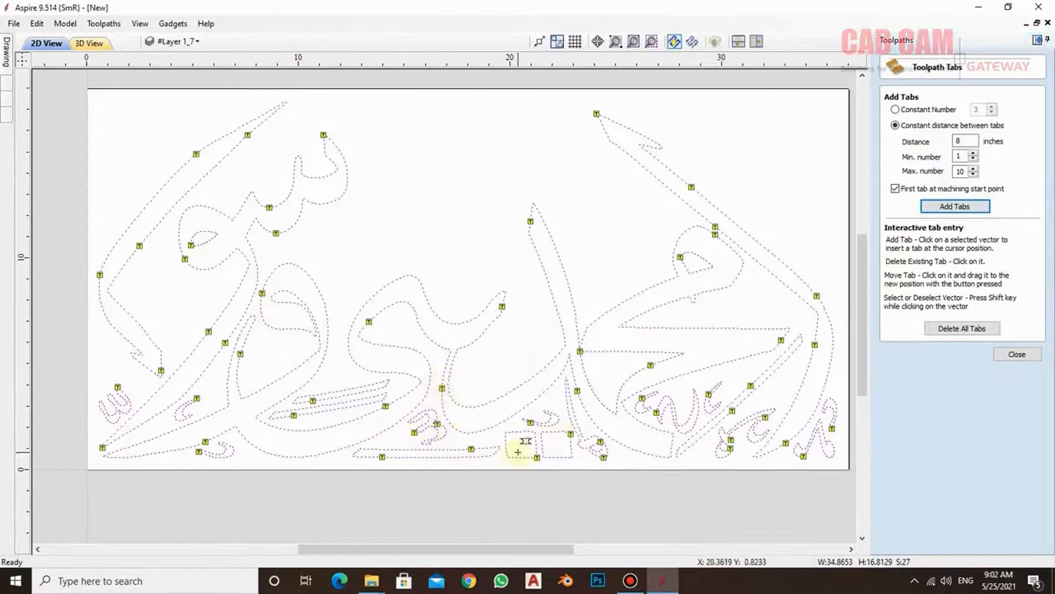
left_click(691, 417)
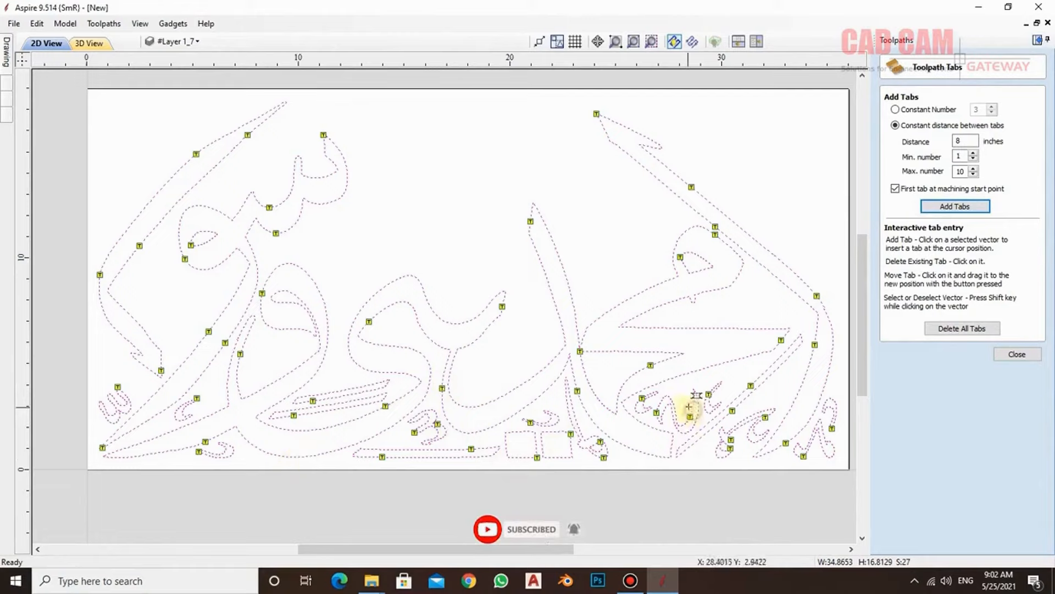
left_click(746, 417)
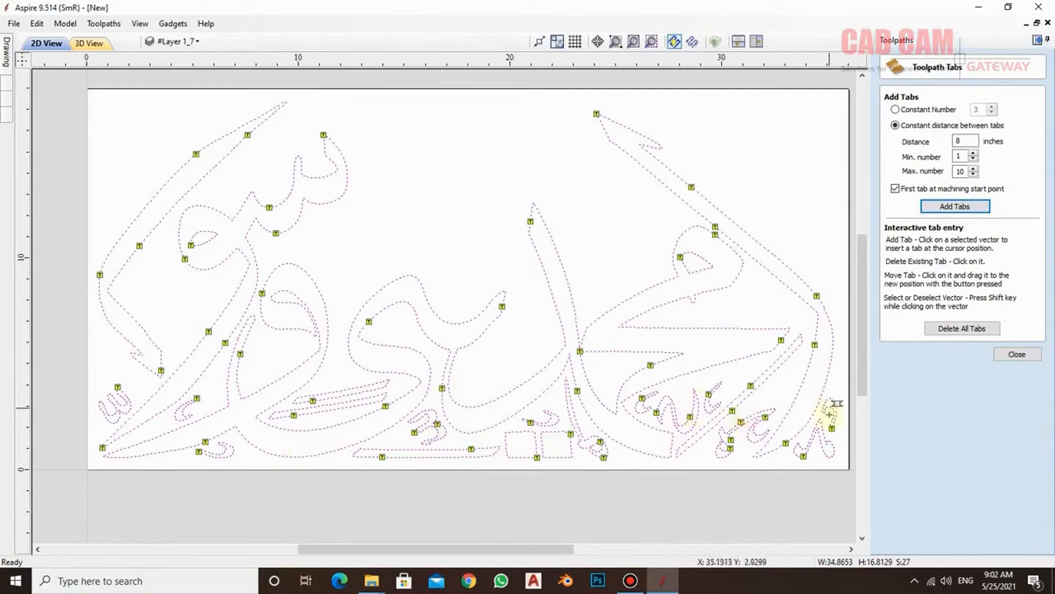
left_click(831, 396)
left_click(1010, 352)
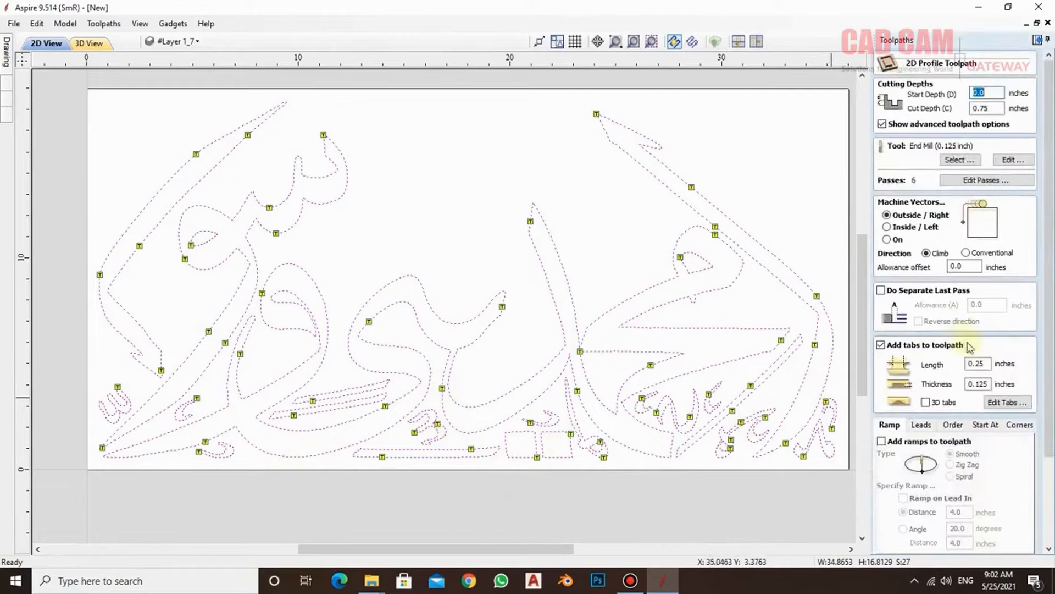
- Recalculate the Profile 1 toolpath with its tabs and simulate all toolpaths on a reset board
left_click_drag(1048, 215, 1050, 344)
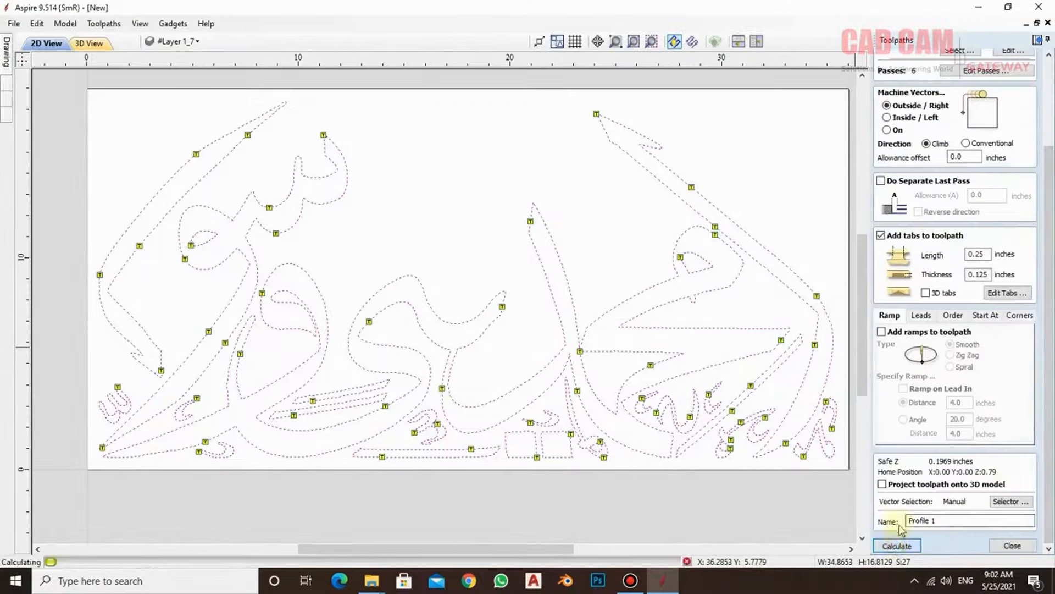
left_click(896, 546)
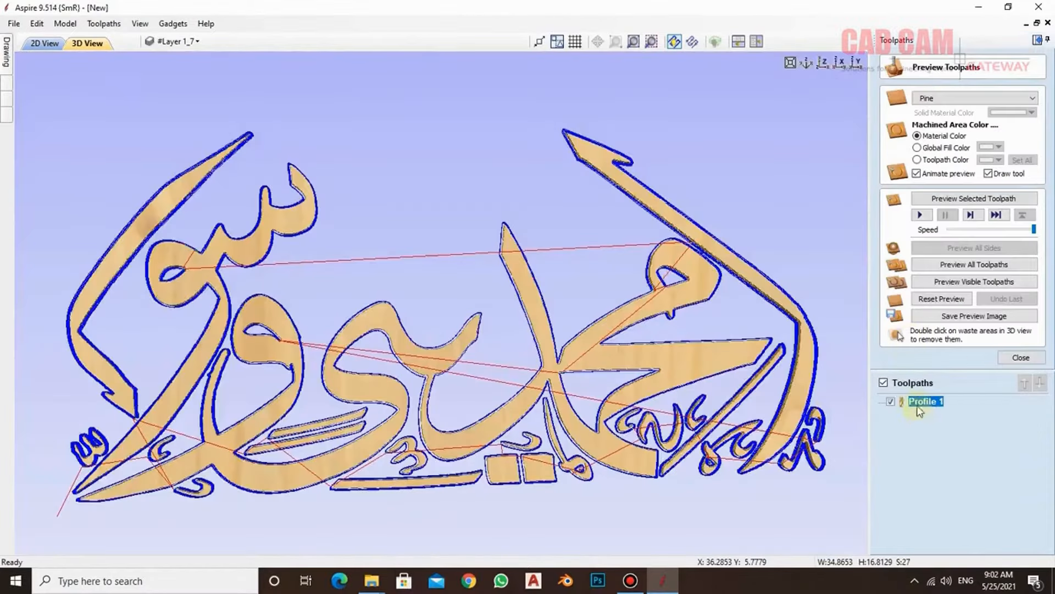
left_click(940, 299)
left_click(959, 266)
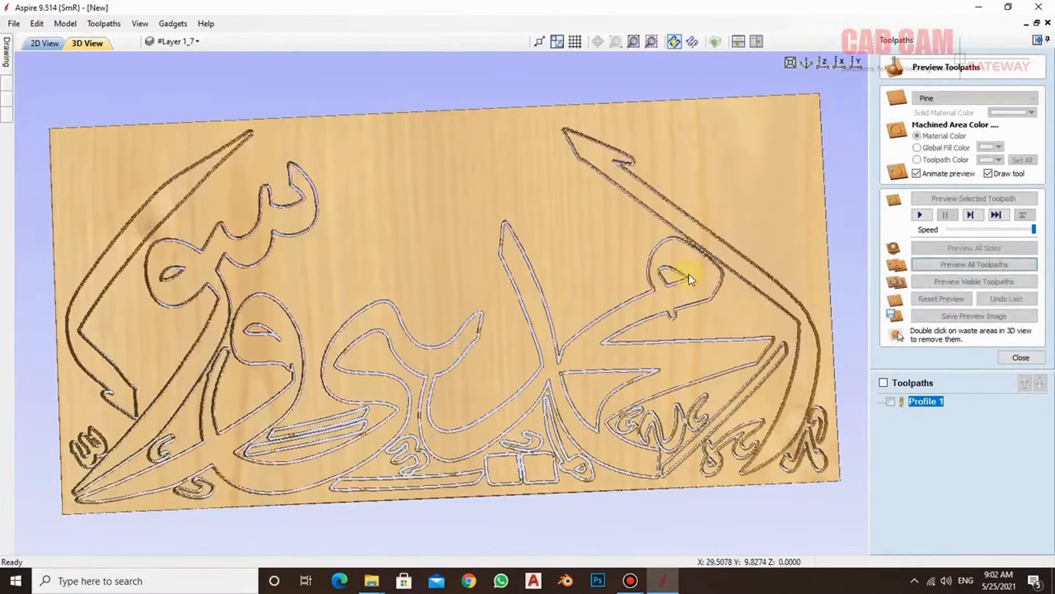
- Examine the tabs bridging the cuts up close in the lower middle part of the lettering
left_click_drag(497, 311, 555, 342)
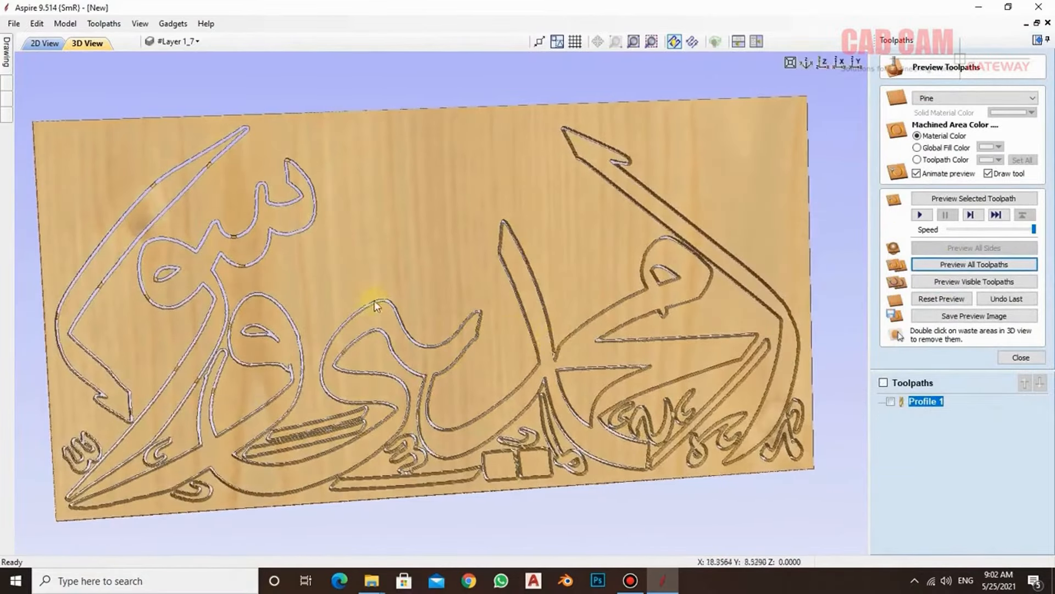
scroll(188, 222, "up", 5)
left_click_drag(522, 406, 490, 356)
middle_click_drag(494, 359, 654, 88)
middle_click_drag(580, 379, 563, 322)
left_click_drag(563, 322, 510, 388)
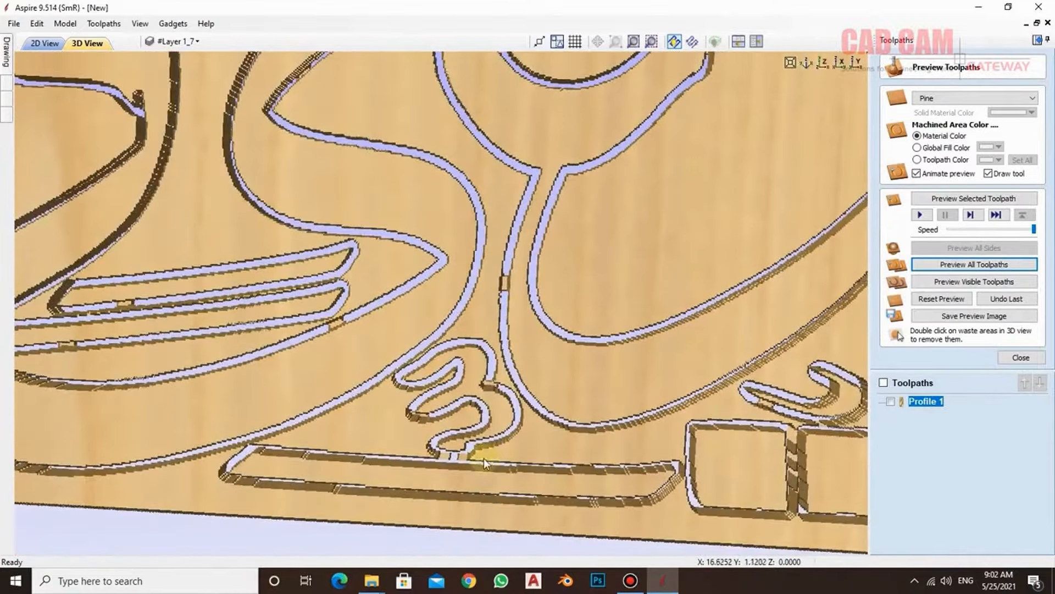
scroll(444, 450, "down", 5)
scroll(493, 501, "down", 2)
- Try to remove the waste area around the tabbed lettering, and reset and rerun the preview of all toolpaths
double_click(463, 157)
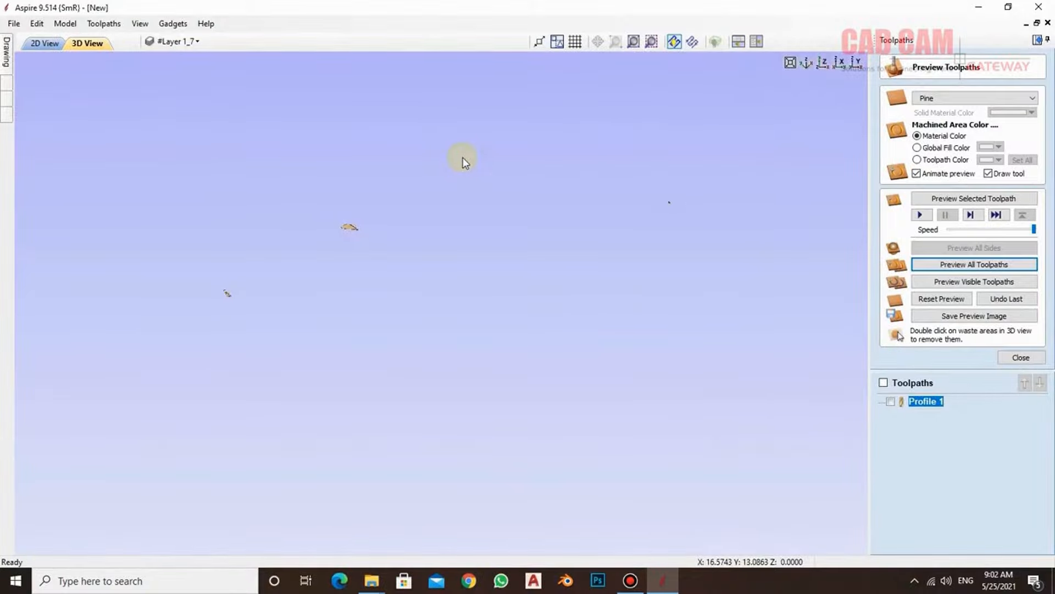
left_click(935, 299)
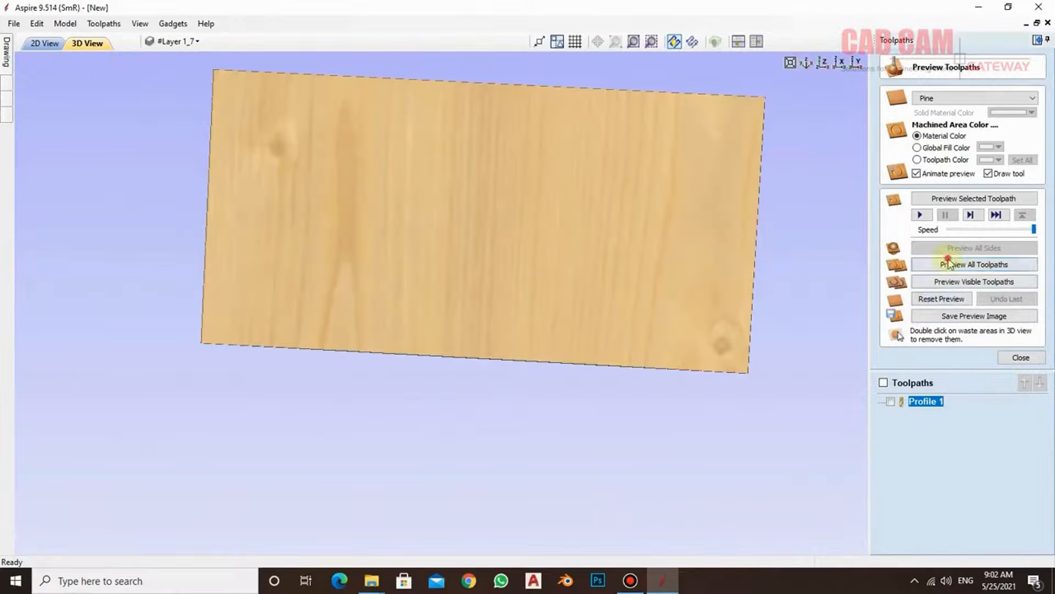
left_click(959, 263)
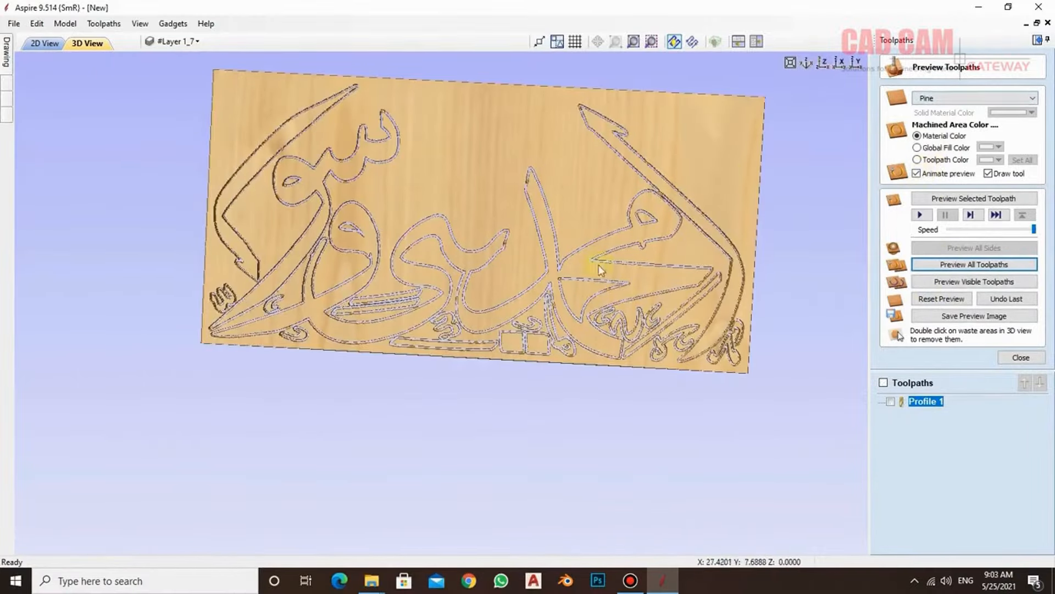
- Inspect the simulated board with the tabbed lettering from several angles in 3D
left_click_drag(668, 265, 559, 155)
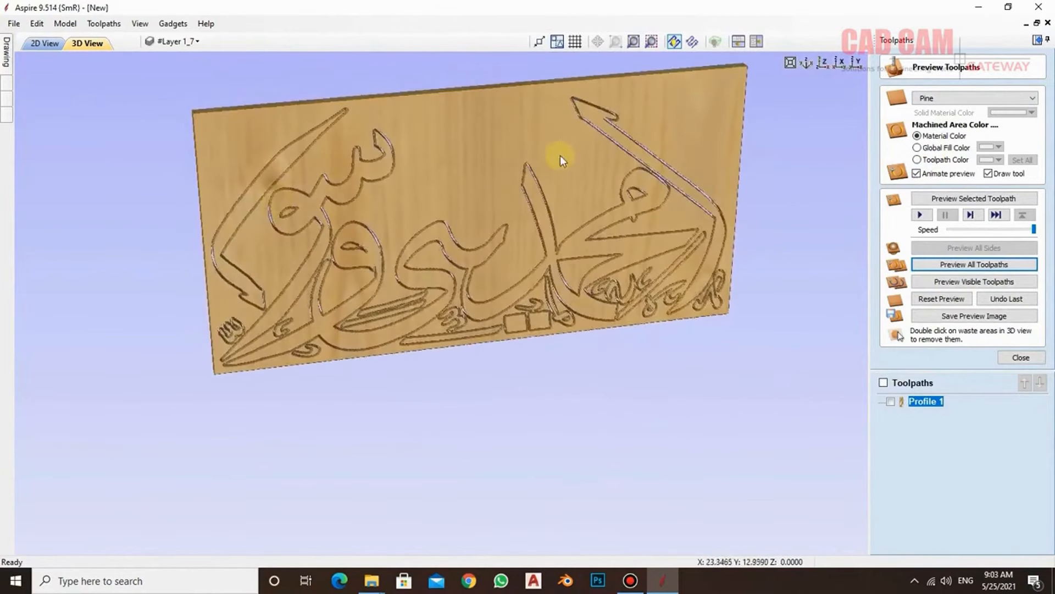
left_click_drag(568, 199, 596, 236)
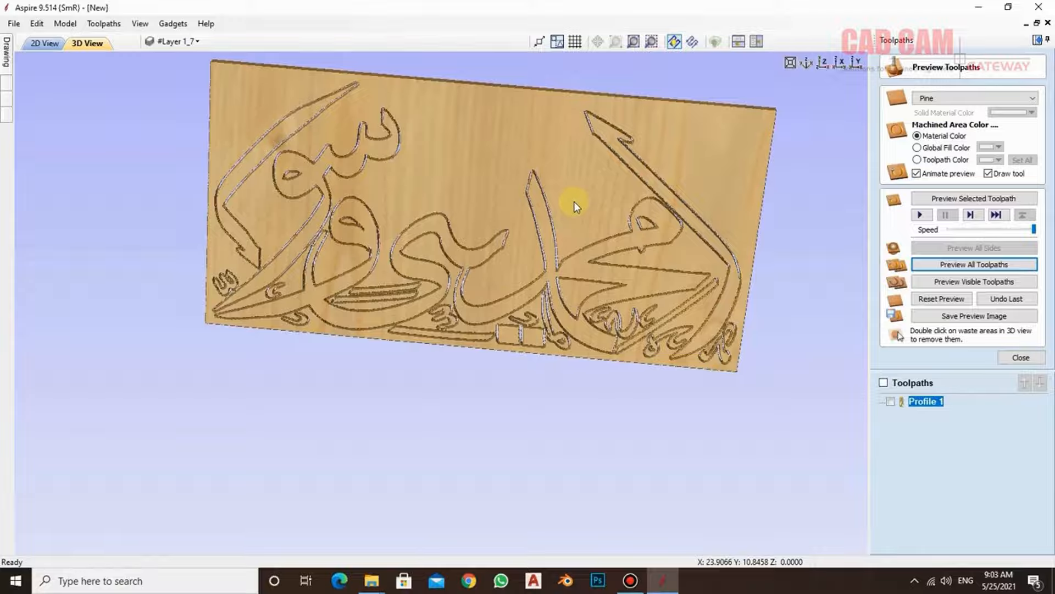
left_click_drag(537, 172, 474, 406)
scroll(474, 407, "up", 3)
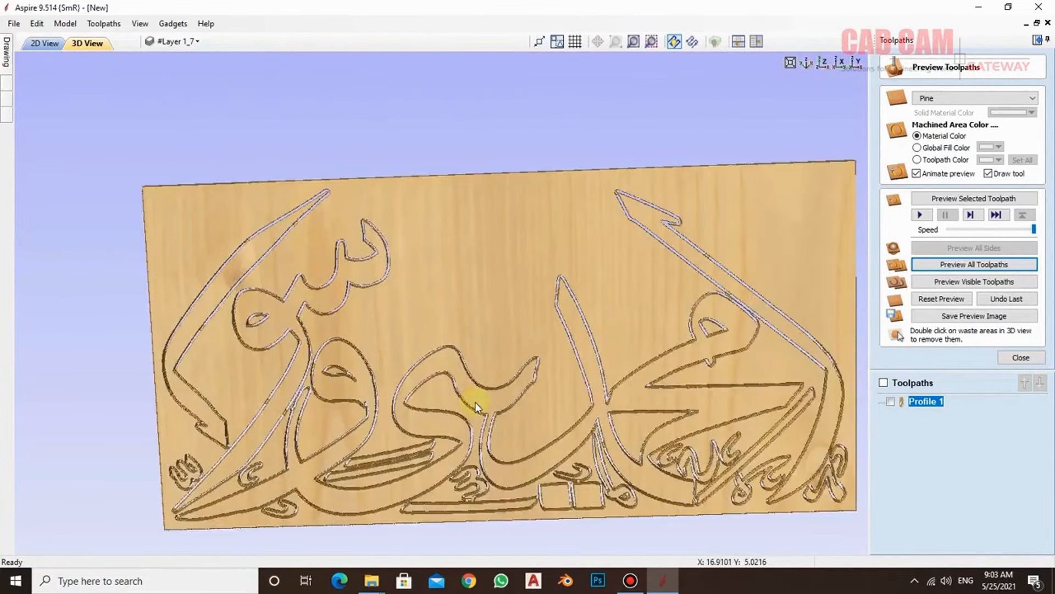
left_click_drag(412, 311, 728, 226)
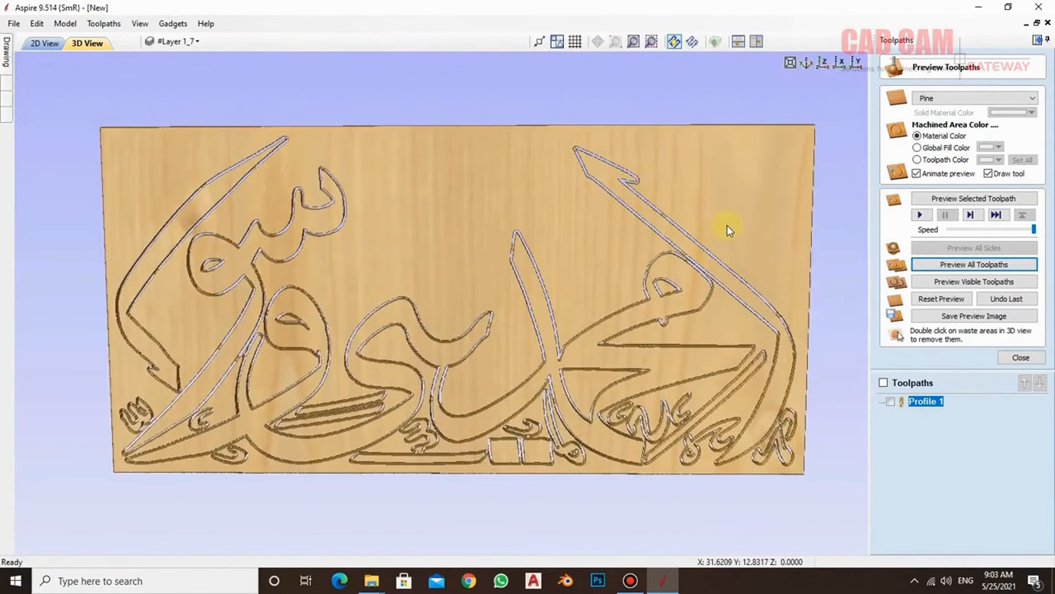